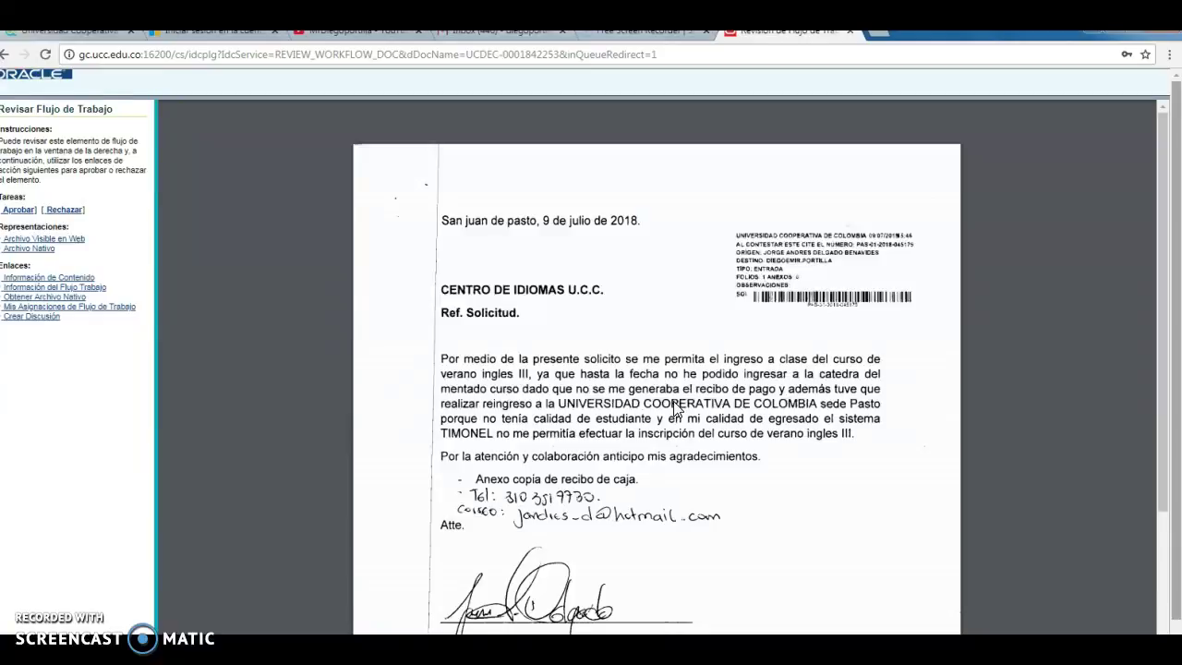
pyautogui.click(821, 397)
pyautogui.scroll(-2, 739, 406)
pyautogui.scroll(-1, 601, 286)
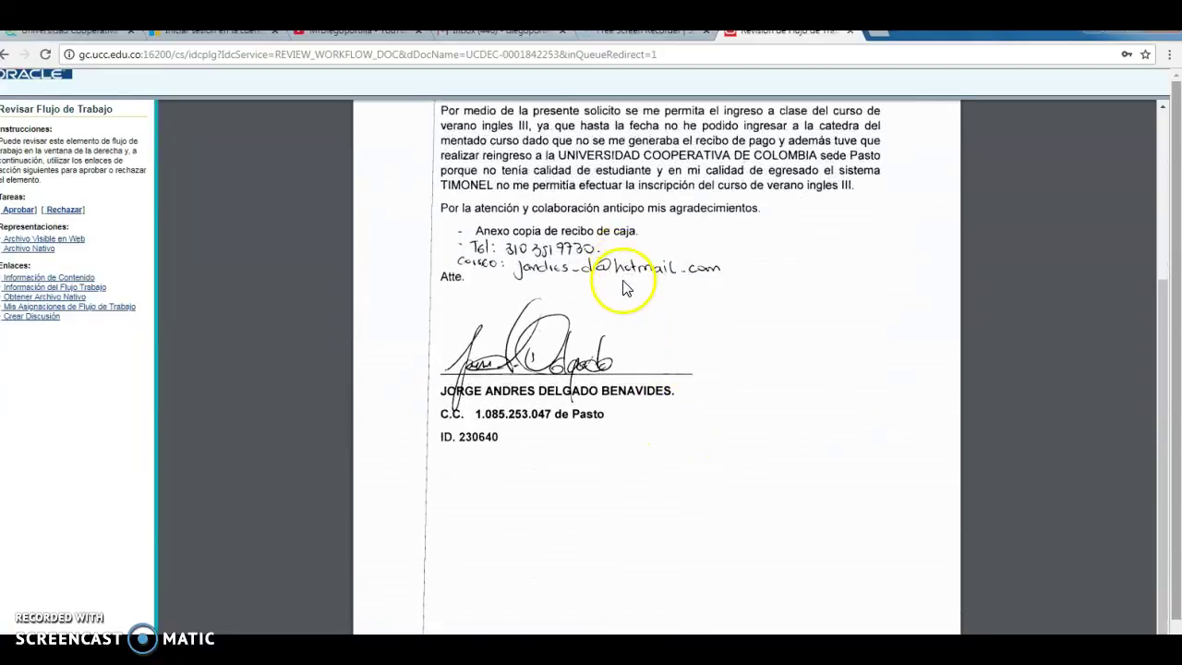
pyautogui.scroll(-1, 554, 238)
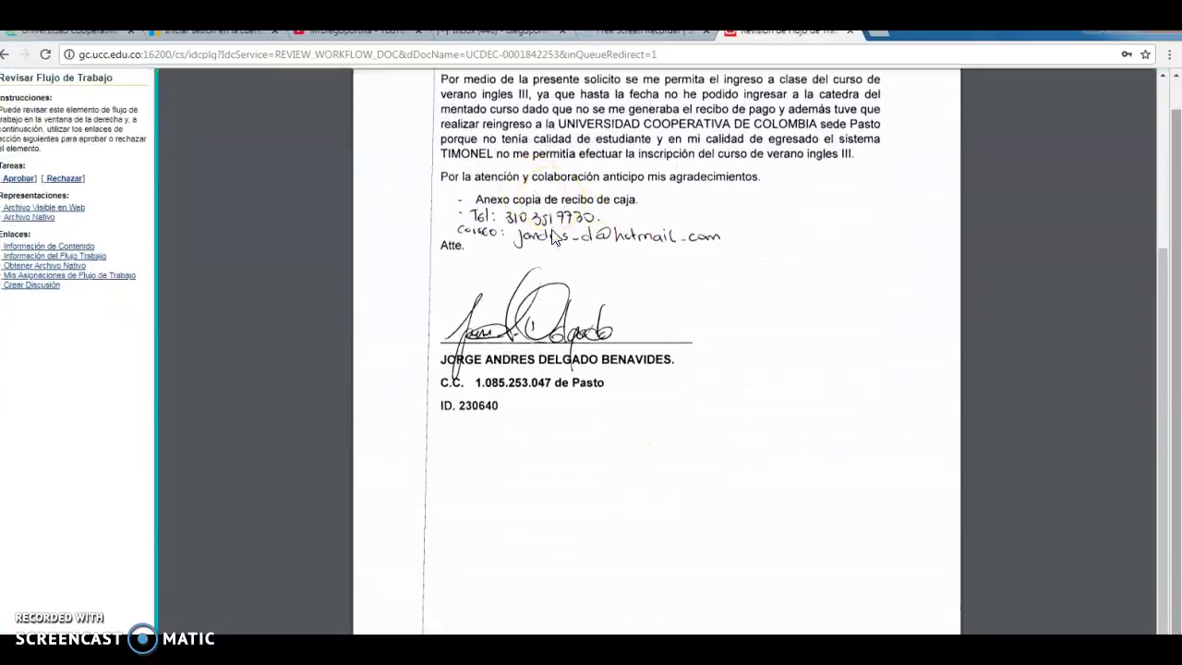
pyautogui.scroll(3, 545, 369)
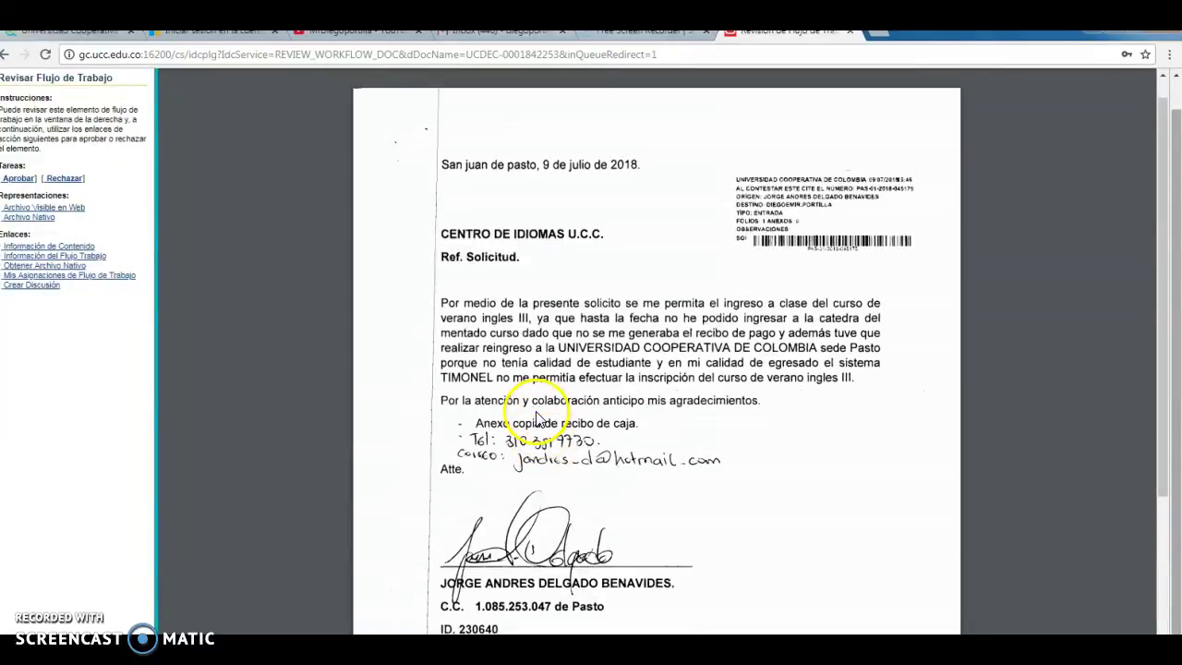
# Step: Approve the summer English III course letter, leaving only the CALAMIDAD DOMESTICA letter queued
pyautogui.click(22, 181)
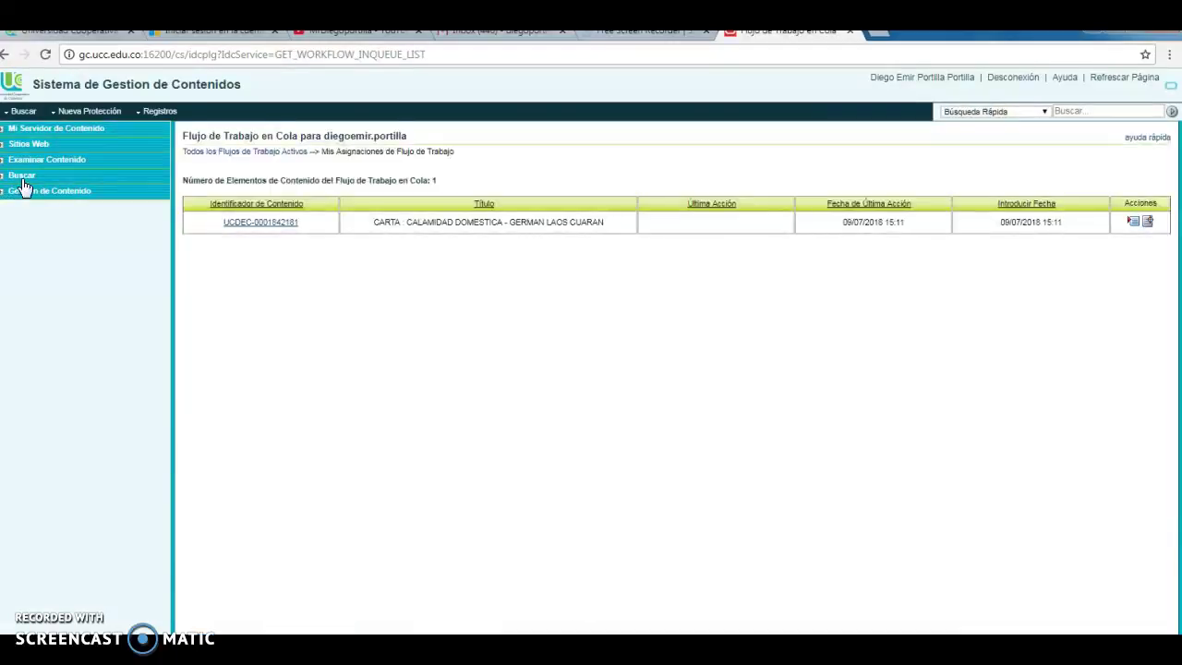
pyautogui.click(464, 279)
# Step: Download and open the CALAMIDAD DOMESTICA letter PDF, then start saving a copy of it
pyautogui.click(275, 221)
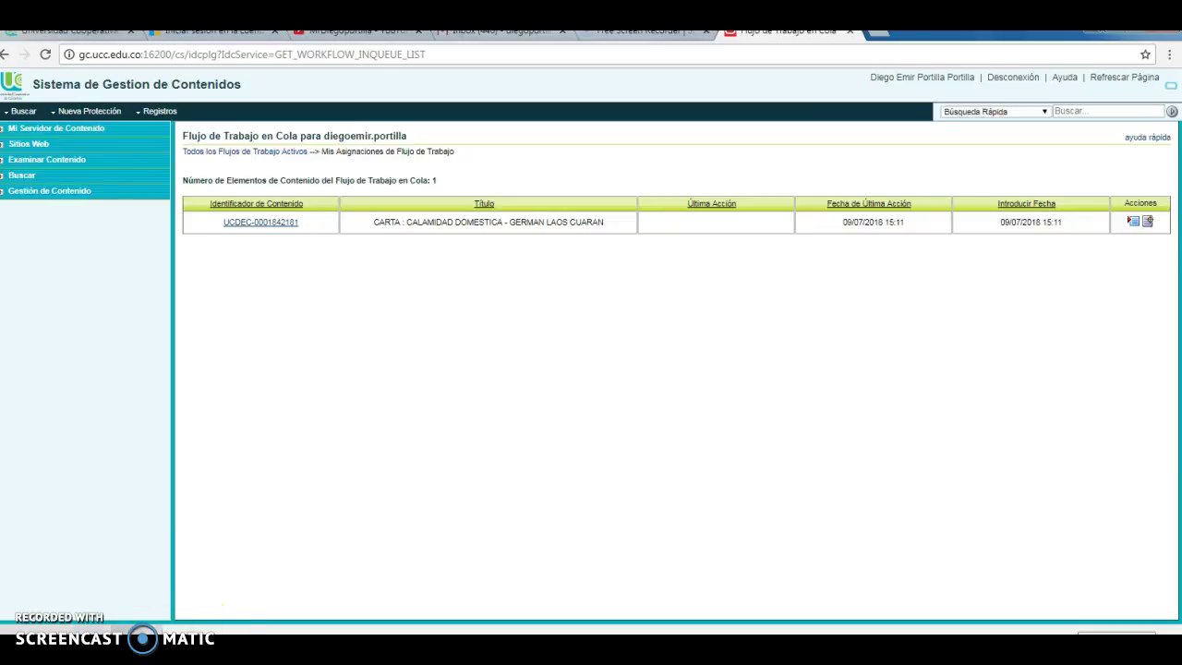
pyautogui.click(65, 629)
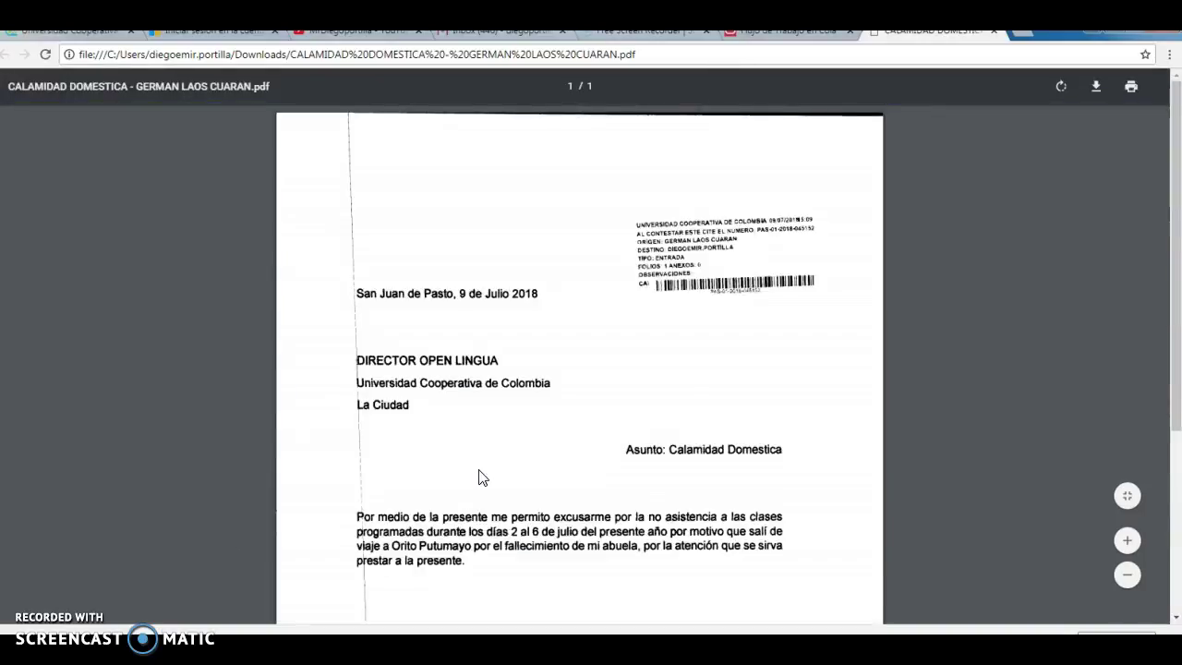
pyautogui.scroll(-3, 803, 398)
pyautogui.scroll(3, 1059, 155)
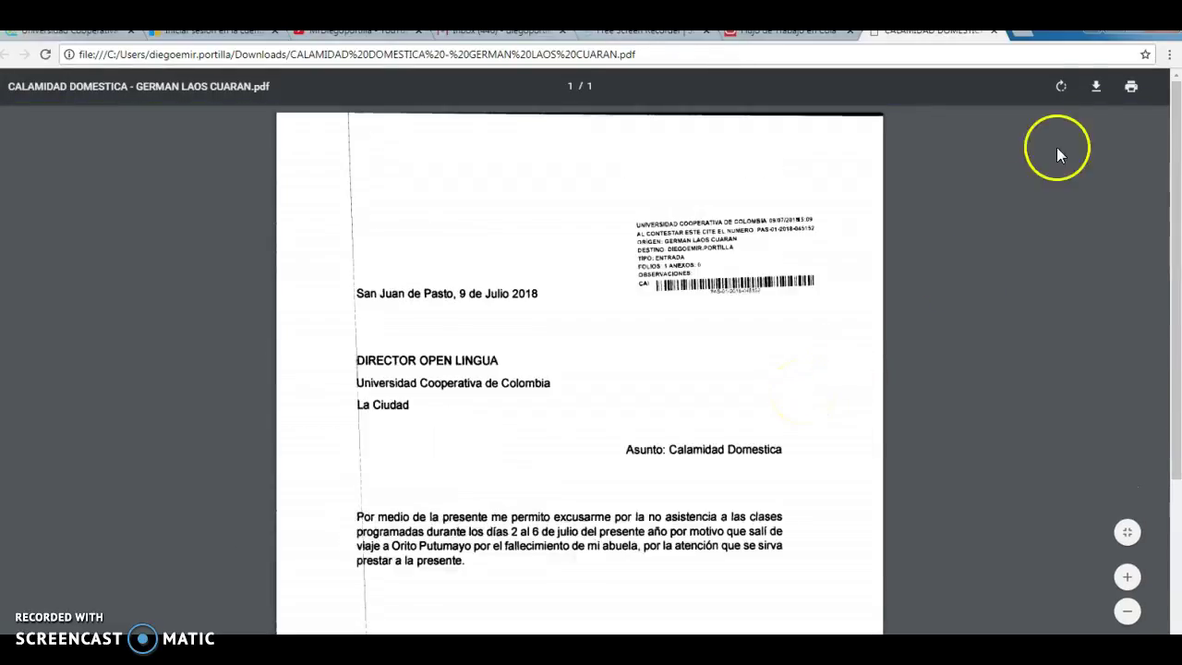
pyautogui.click(1096, 86)
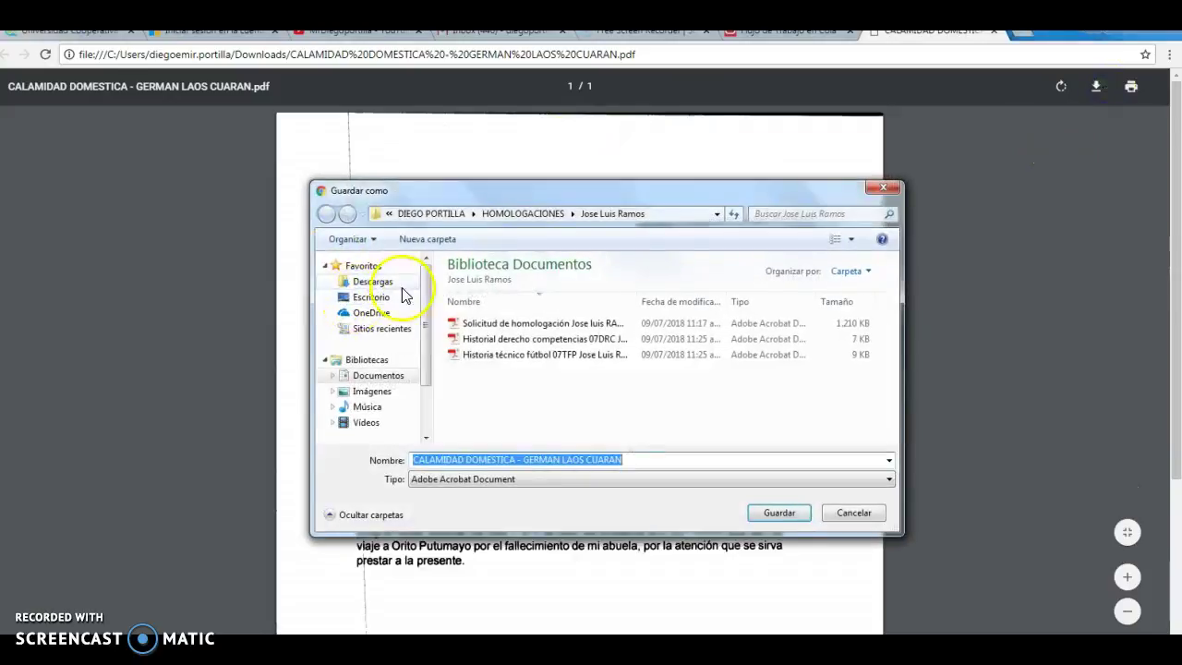
# Step: Create a CORRESPONDENCIA folder in the personal Documents folder and open it
pyautogui.click(380, 375)
pyautogui.click(495, 370)
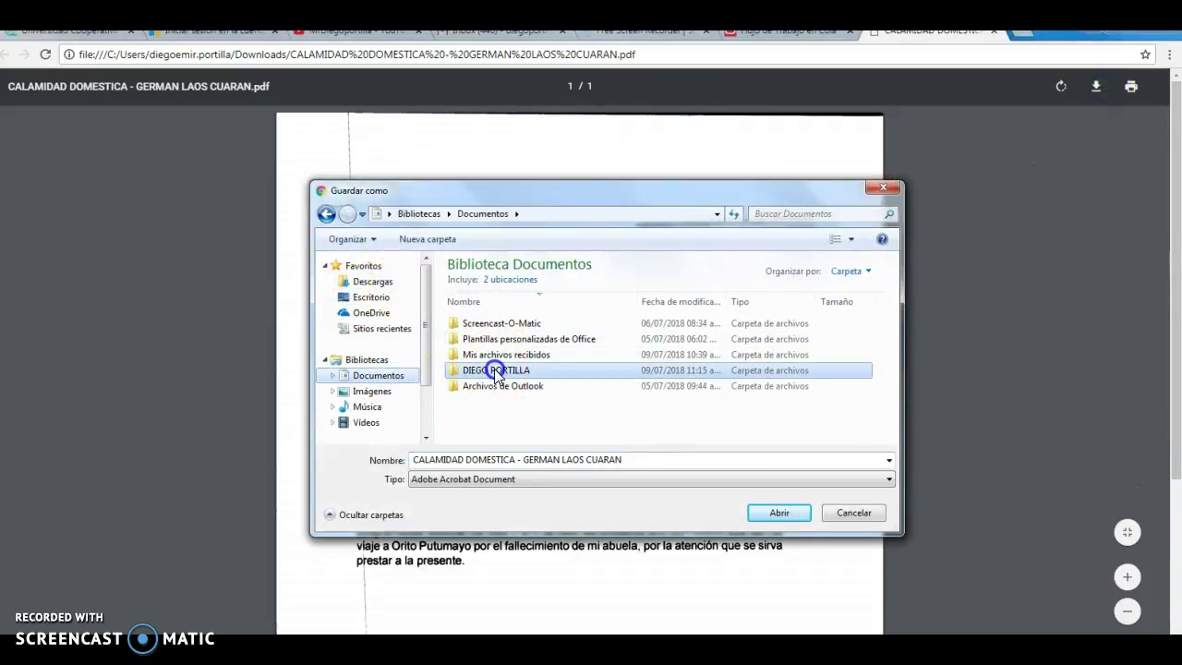
pyautogui.click(496, 370)
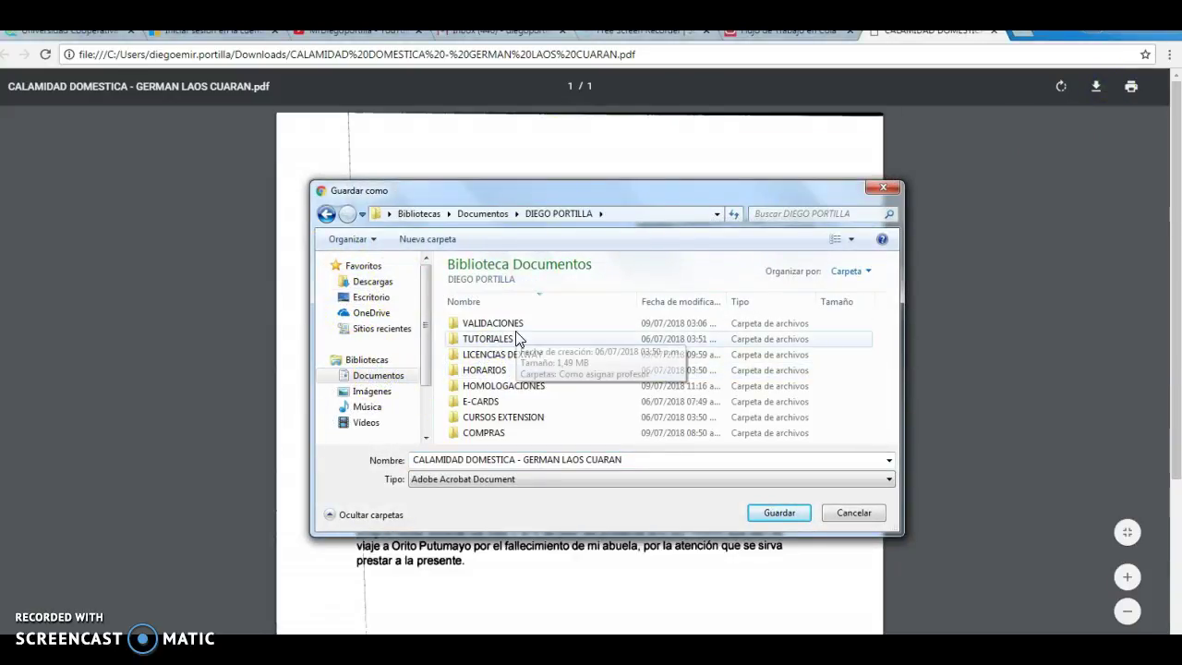
pyautogui.click(446, 256)
pyautogui.click(427, 239)
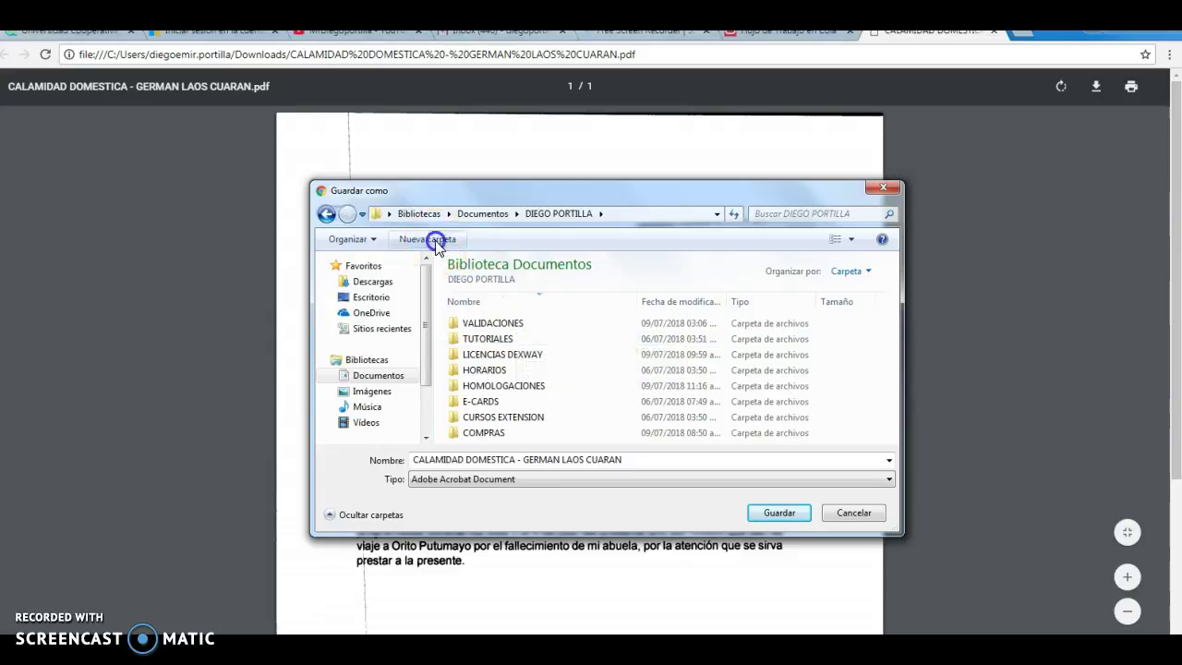
pyautogui.write('CORRESPOND')
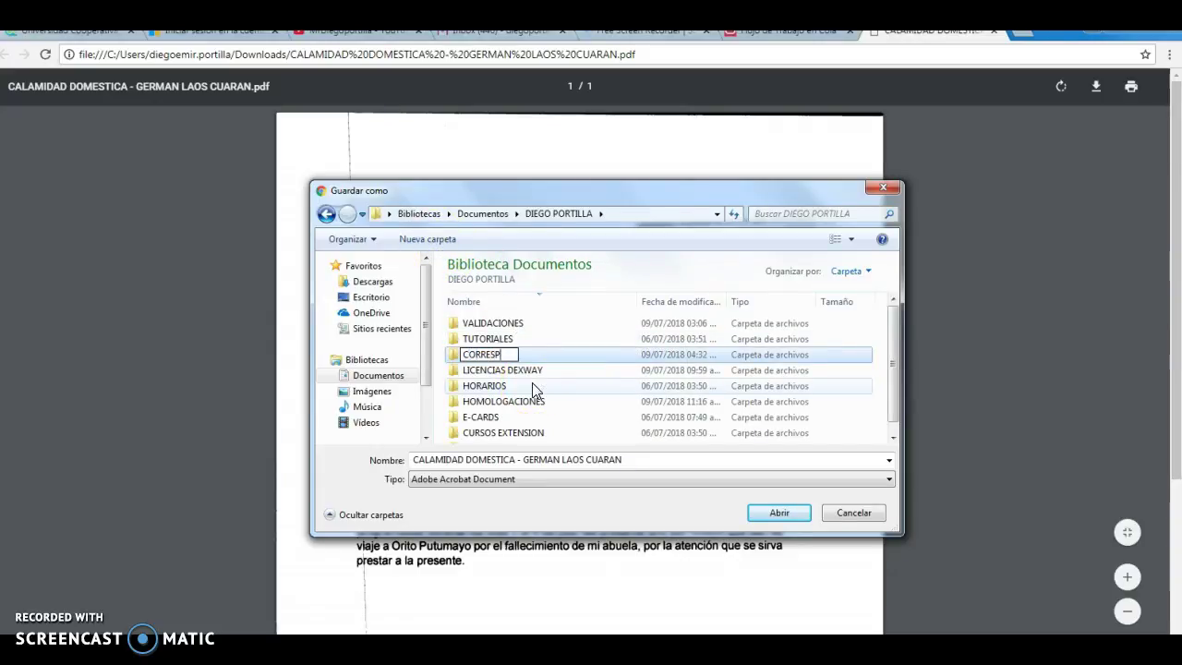
pyautogui.press('BackSpace')
pyautogui.press('BackSpace')
pyautogui.write('NDENCIA')
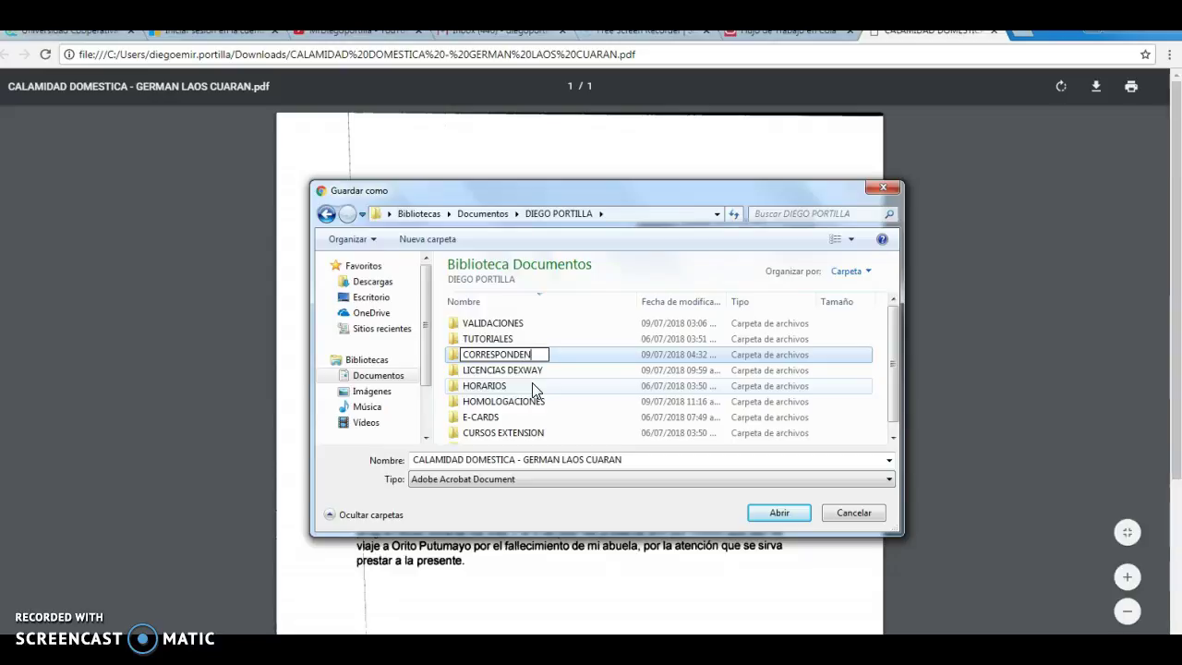
pyautogui.press('Return')
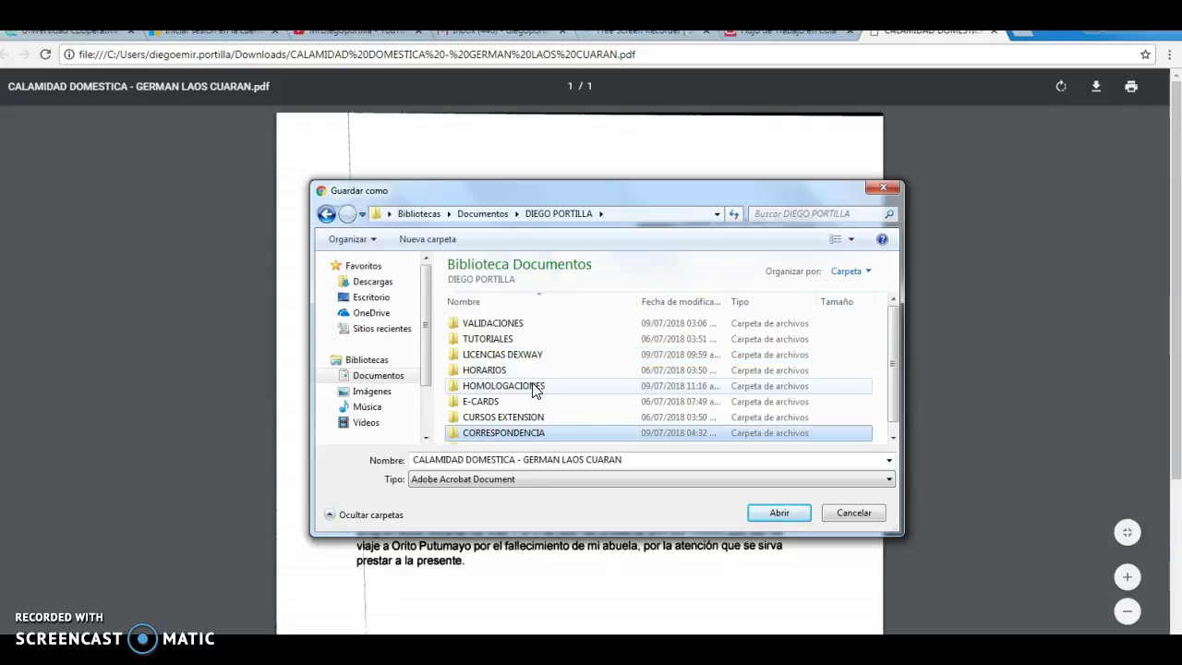
pyautogui.press('Return')
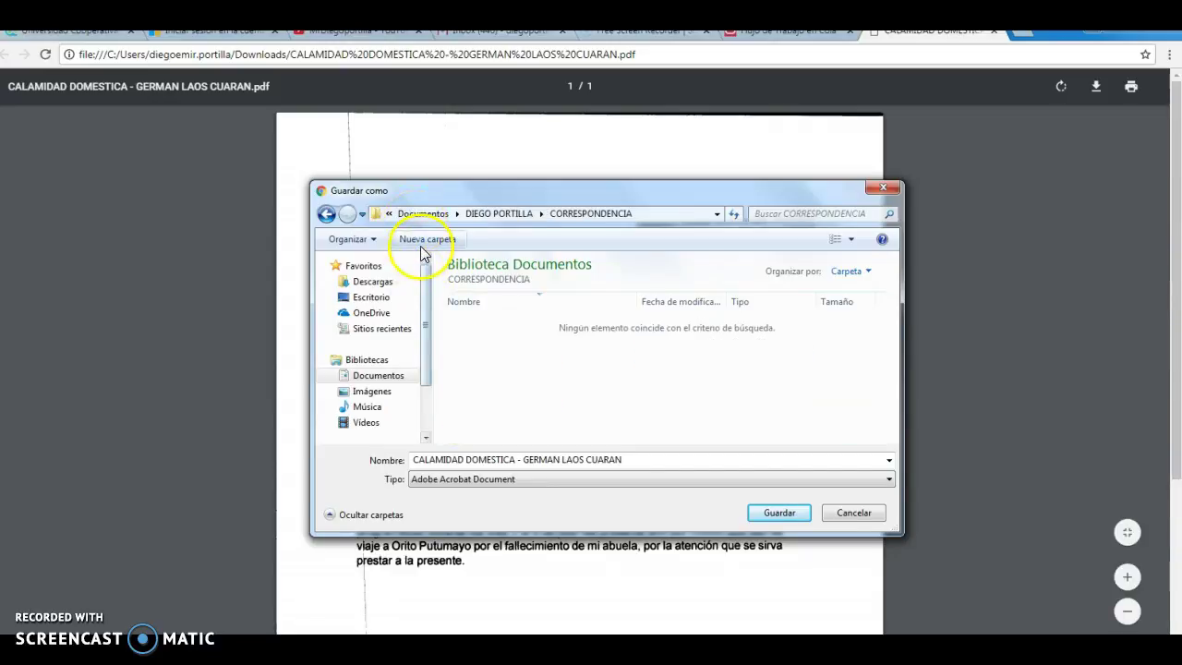
# Step: Create a PERMISOS INASISTENCIA subfolder inside CORRESPONDENCIA and save the letter PDF there
pyautogui.click(425, 240)
pyautogui.write('PERMIS')
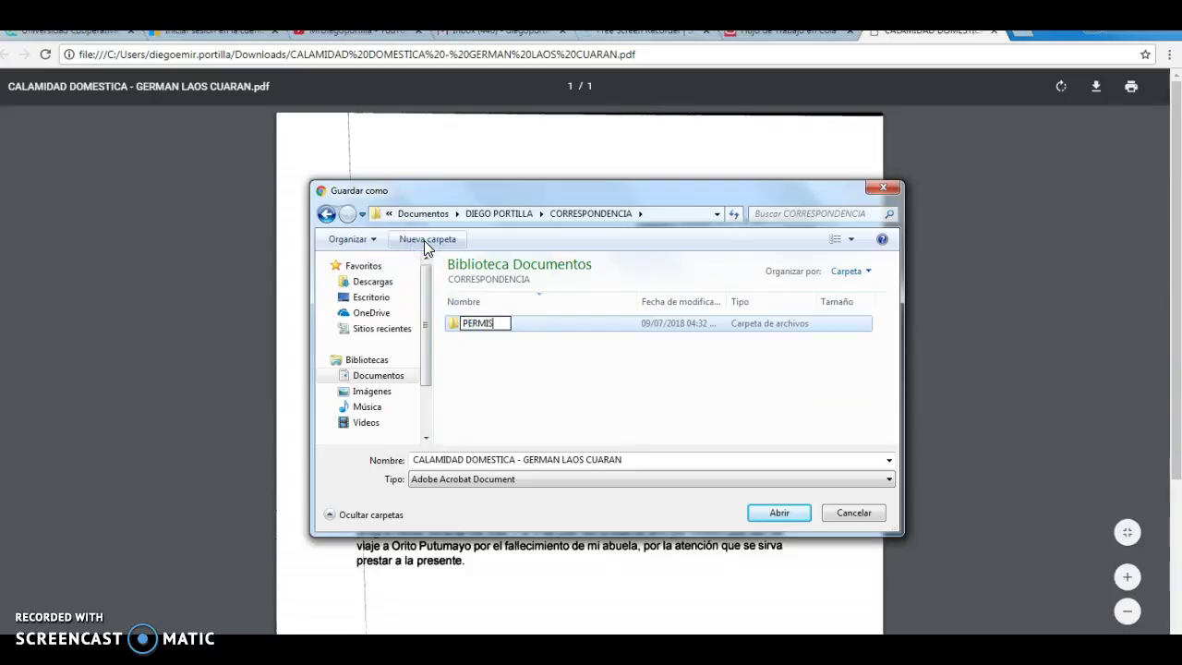
pyautogui.write('OS INASISTENCIA')
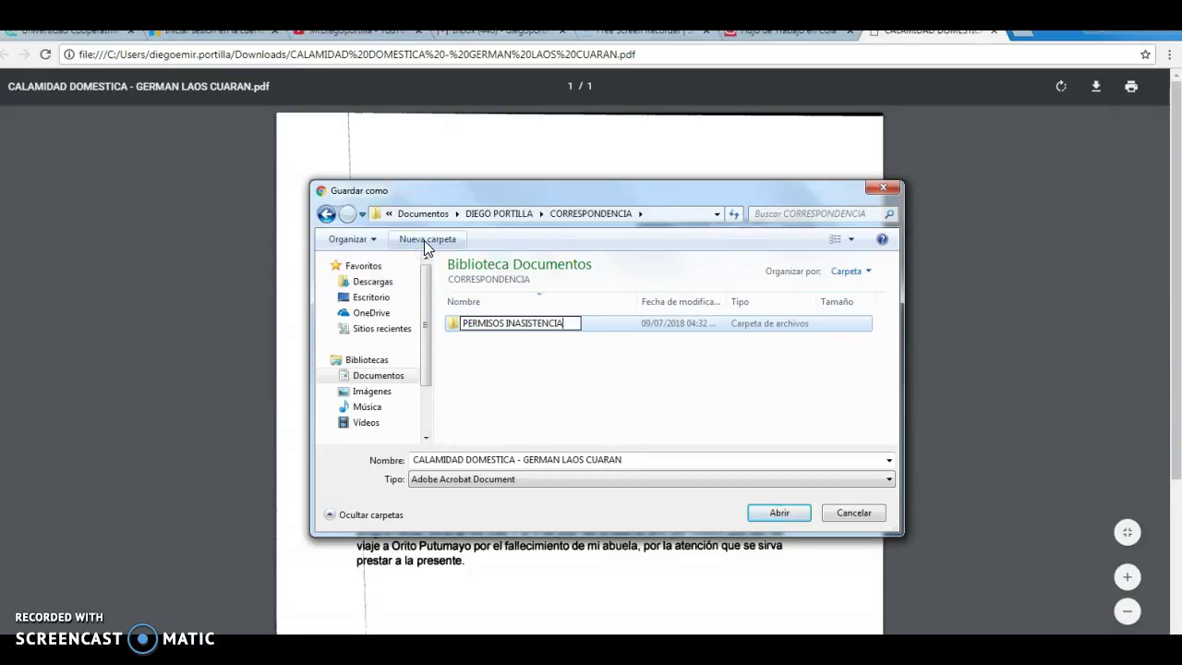
pyautogui.press('Return')
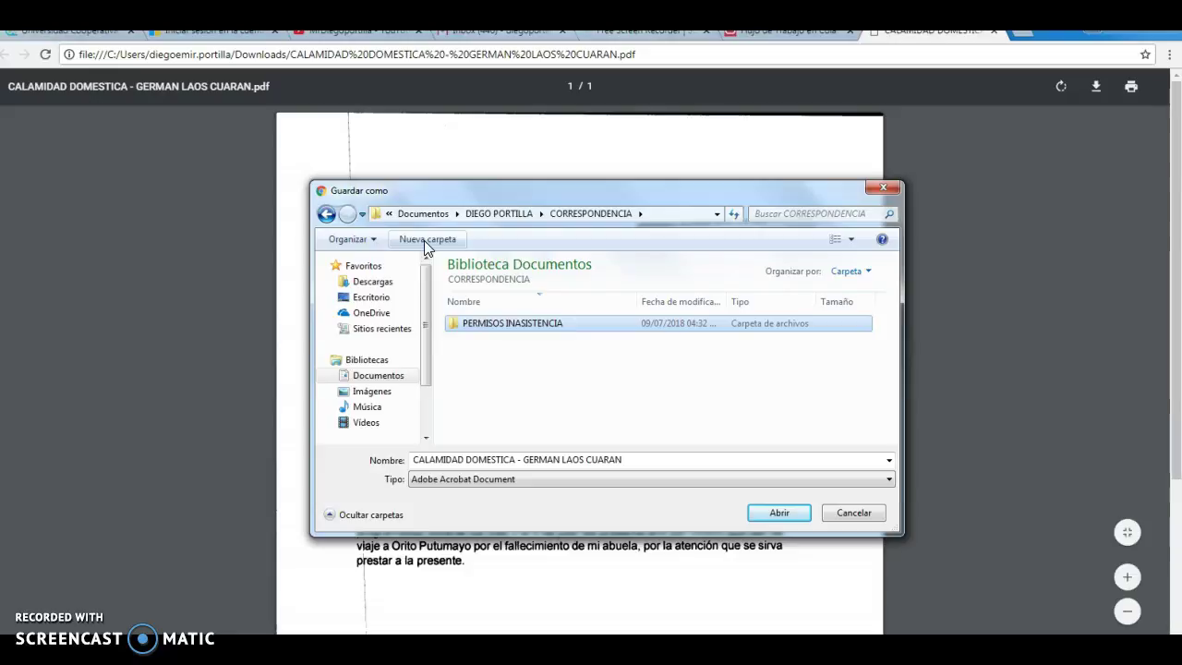
pyautogui.doubleClick(570, 322)
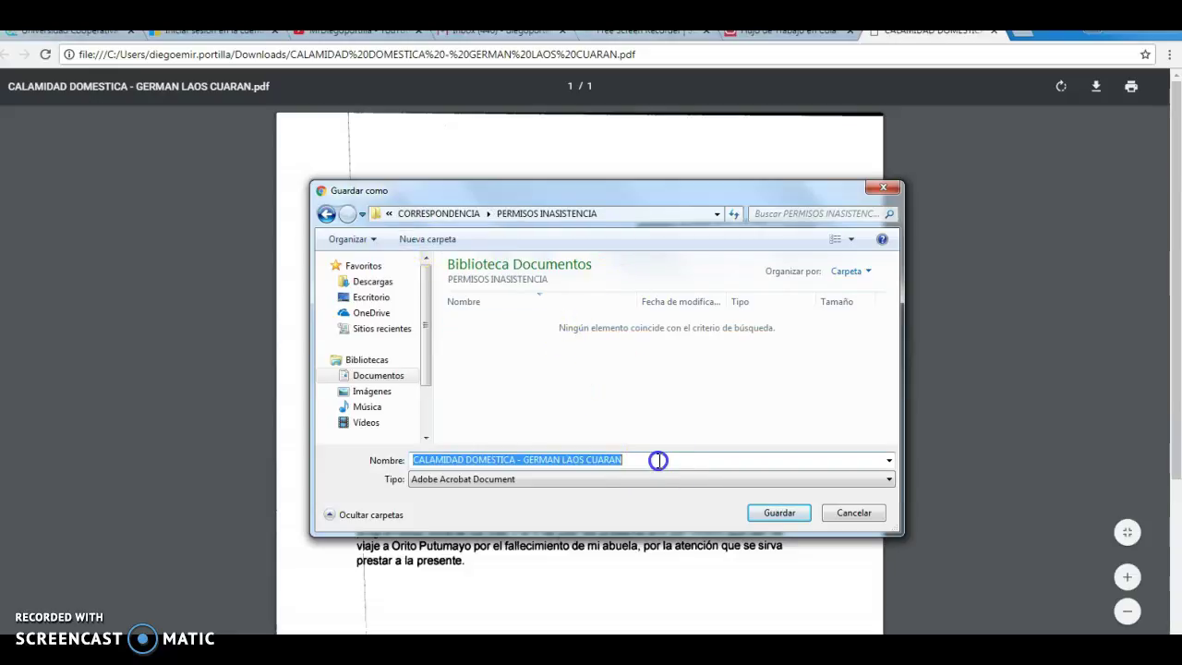
pyautogui.click(776, 513)
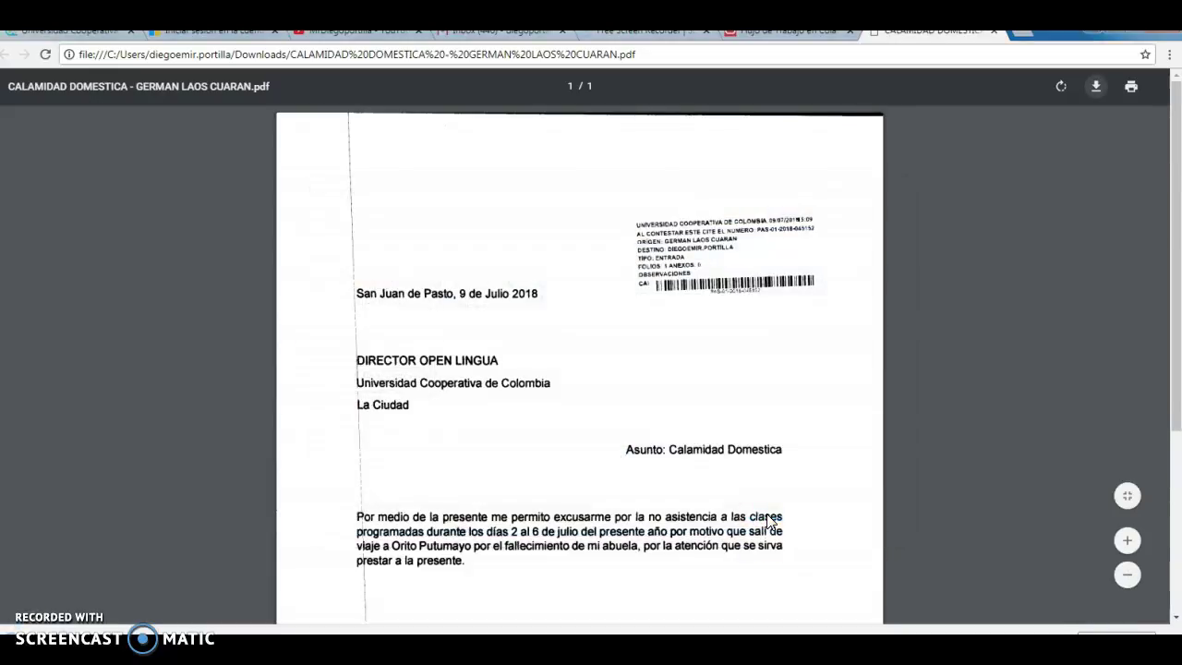
# Step: Return to the workflow queue and approve the CALAMIDAD DOMESTICA letter via its Acciones menu
pyautogui.click(995, 33)
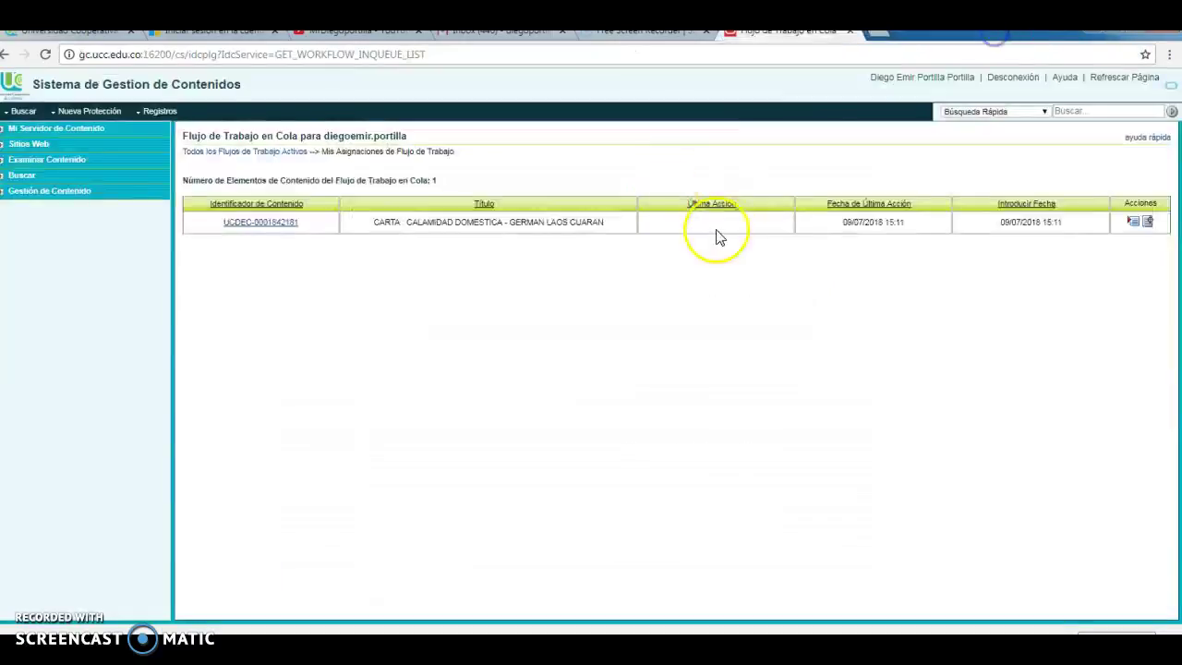
pyautogui.click(1133, 224)
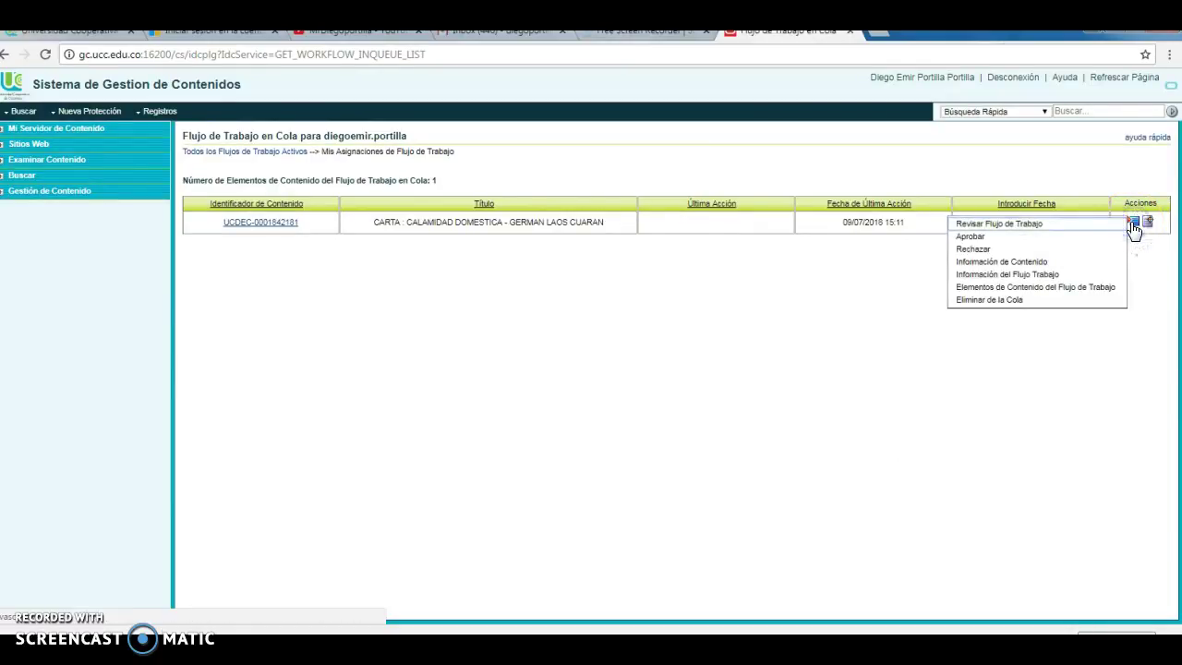
pyautogui.click(967, 239)
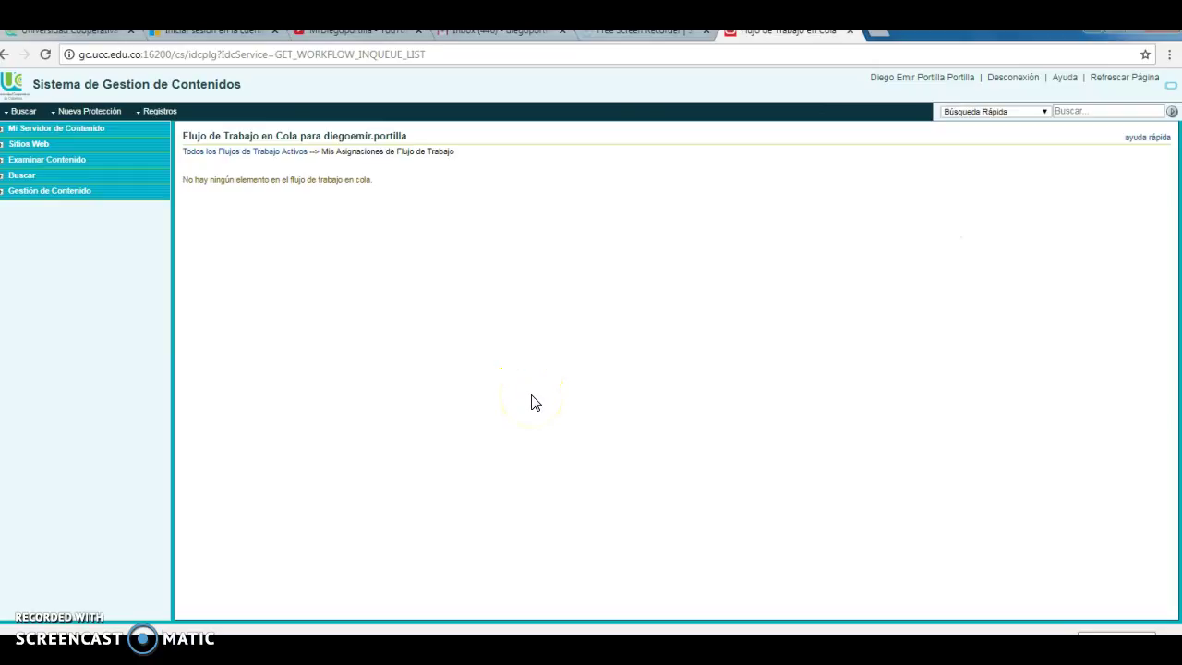
# Step: Browse Carpetas de Biblioteca to the Recibidos Por Mi view and open the SOLICITUD letter
pyautogui.click(49, 161)
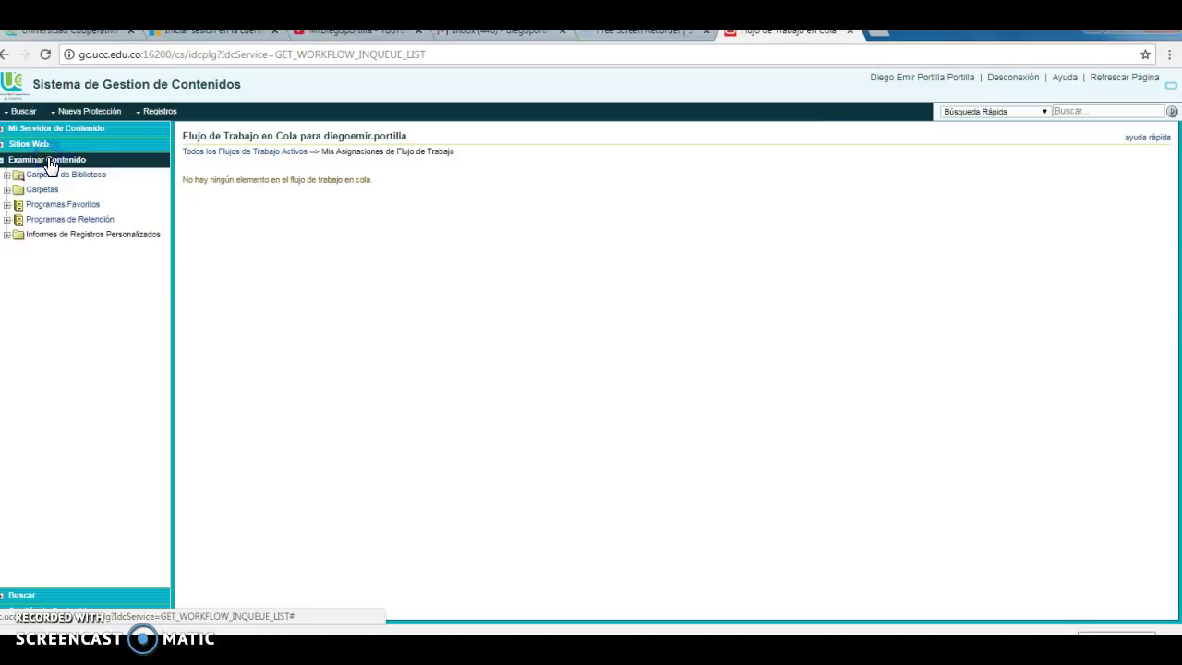
pyautogui.click(45, 190)
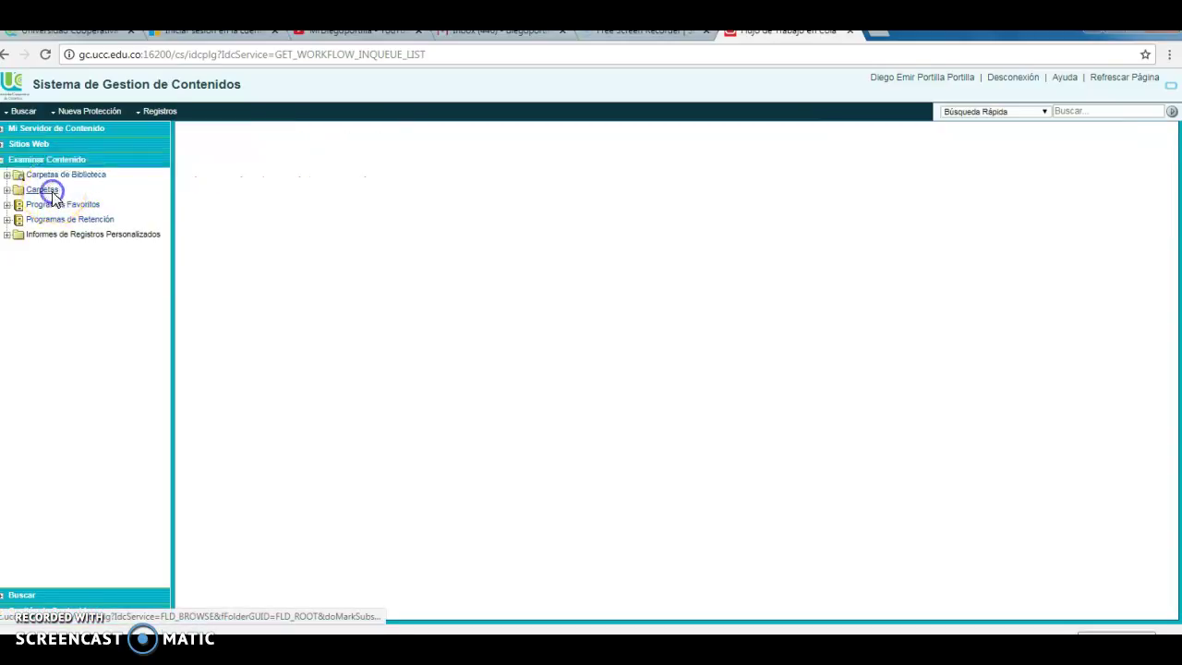
pyautogui.click(61, 175)
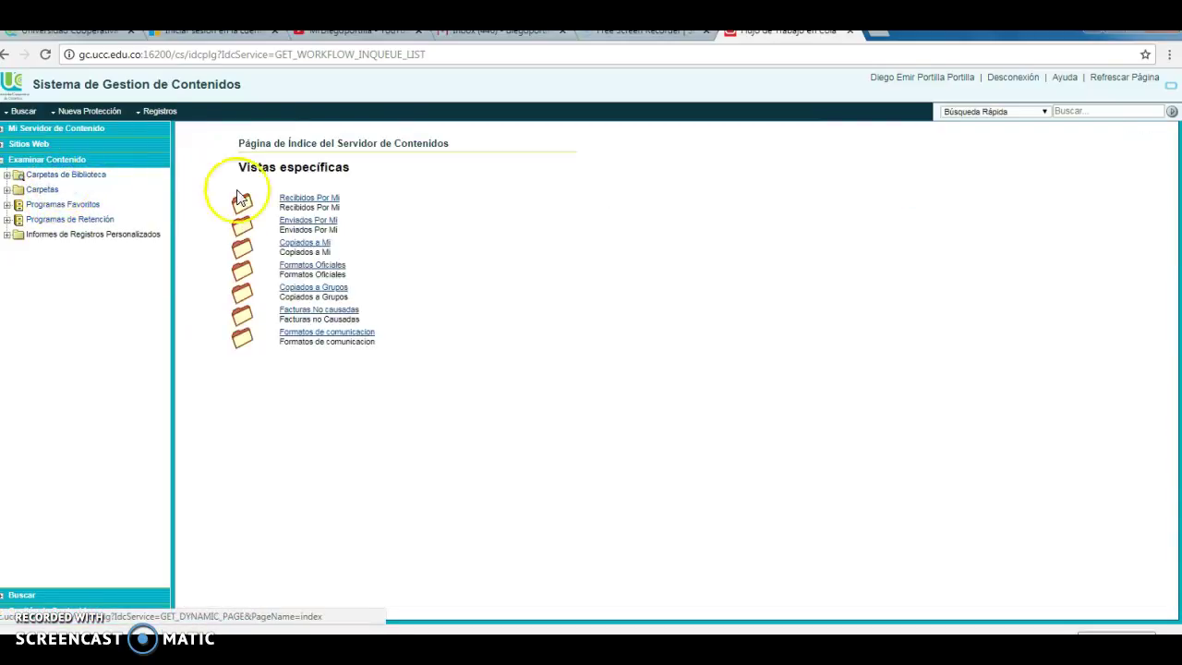
pyautogui.click(327, 199)
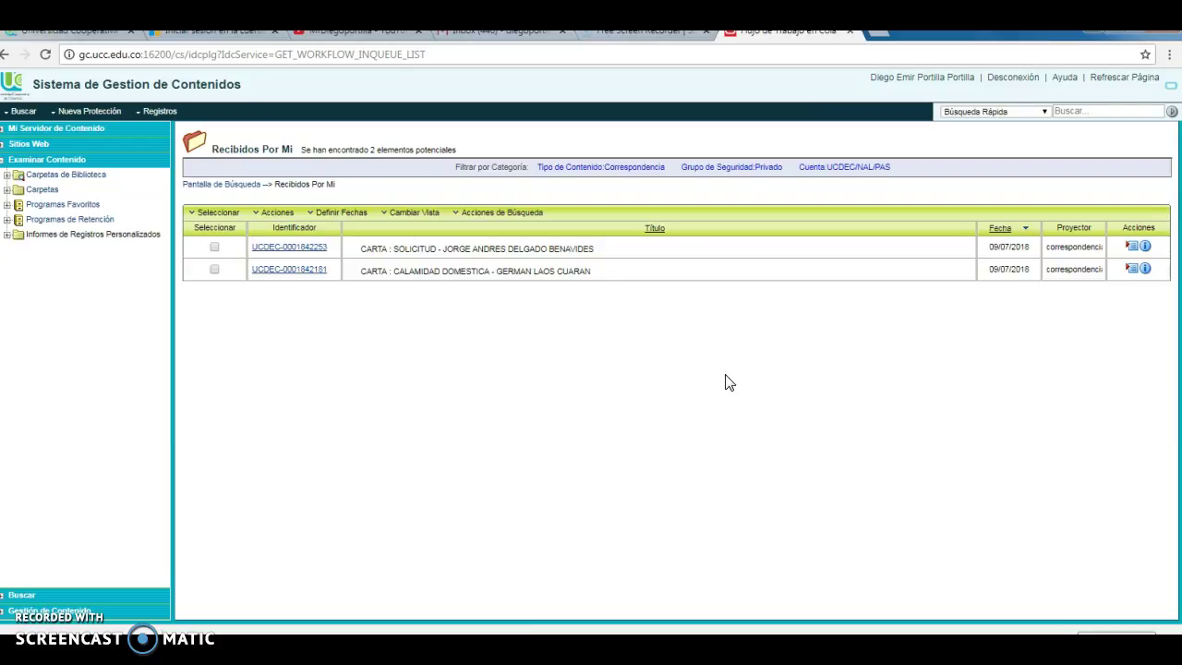
pyautogui.click(298, 249)
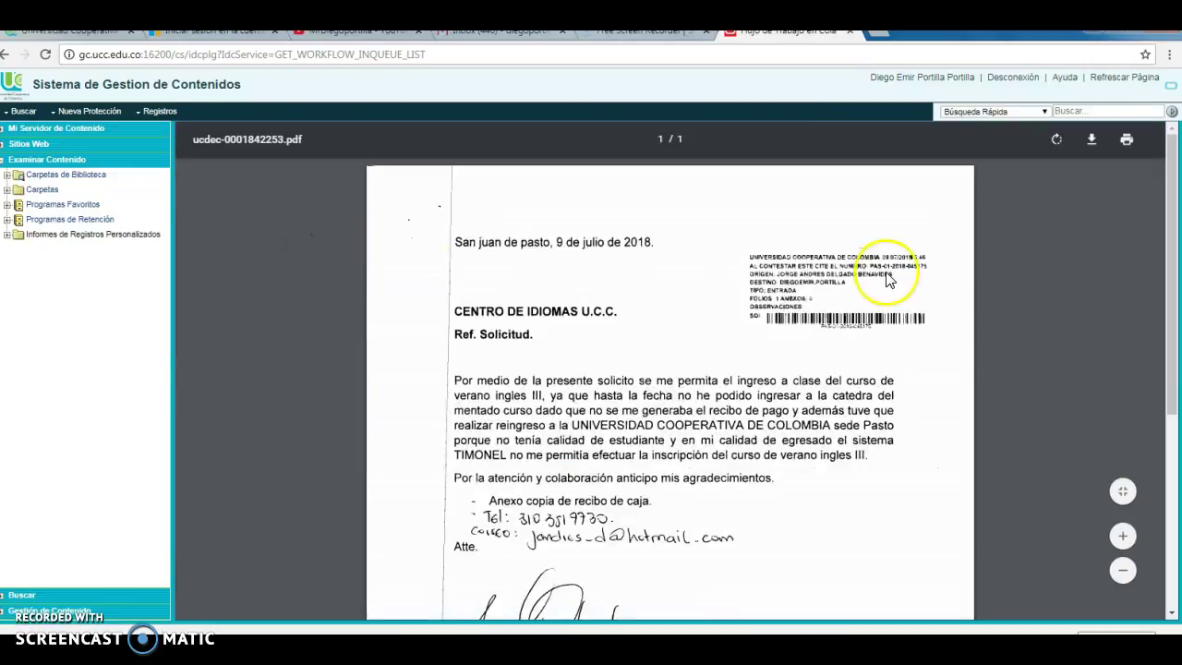
# Step: Save the SOLICITUD letter PDF into PERMISOS INASISTENCIA, named with the sender's full name
pyautogui.click(1108, 143)
pyautogui.click(1092, 139)
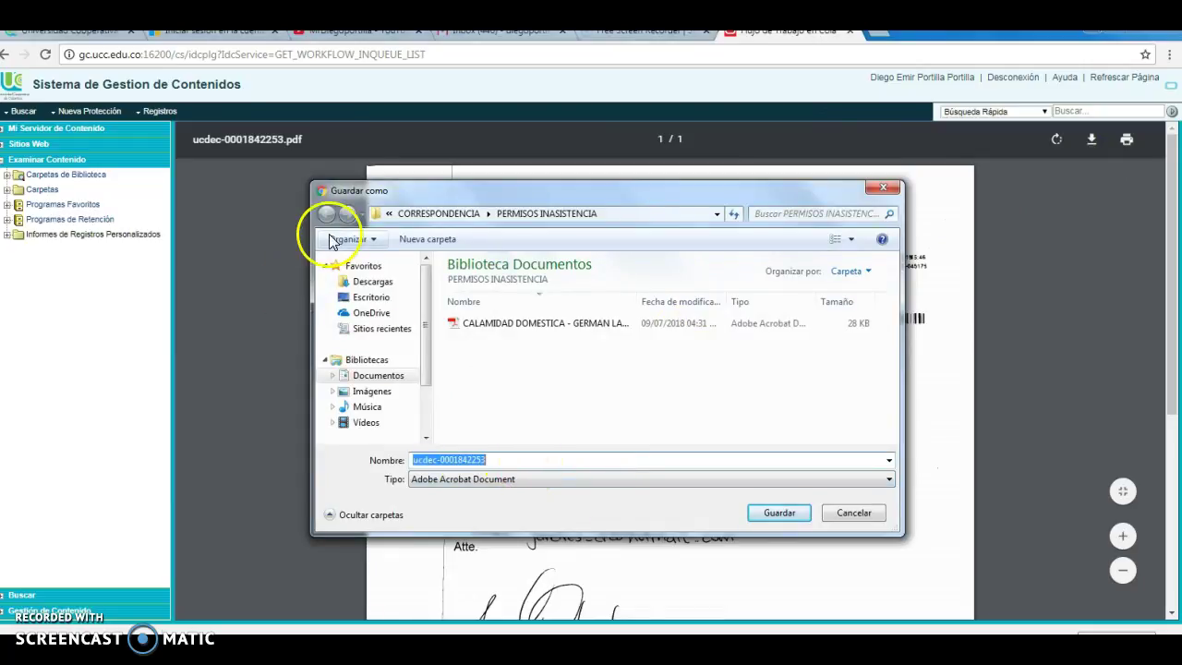
pyautogui.moveTo(541, 193); pyautogui.dragTo(585, 174)
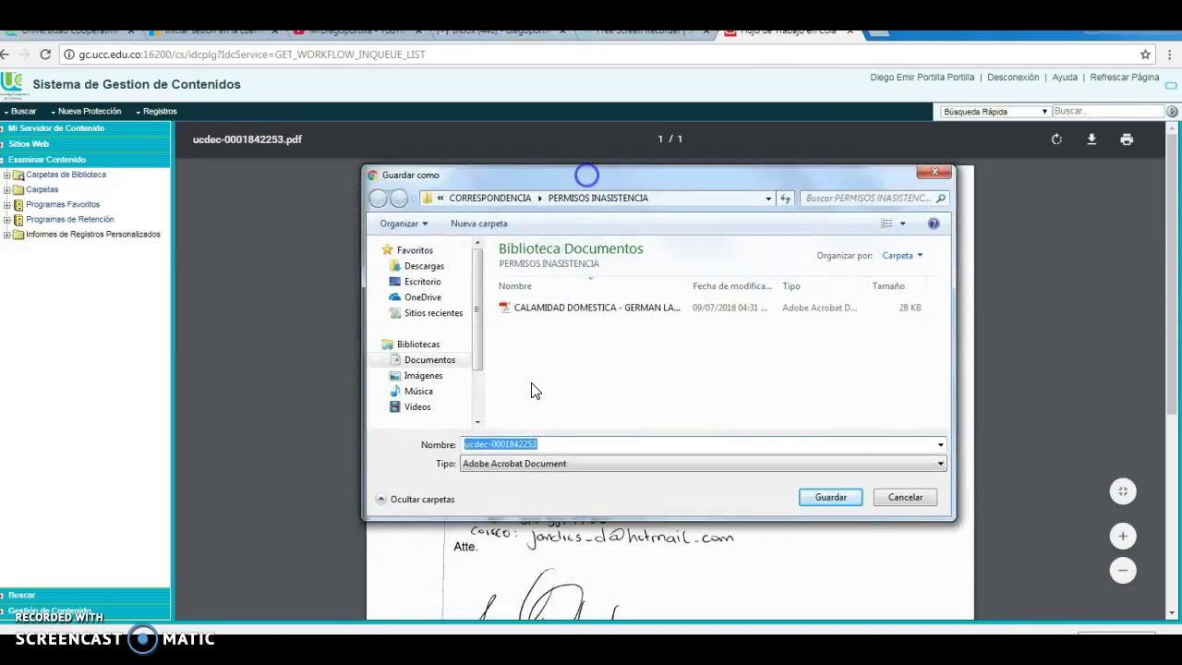
pyautogui.press('BackSpace')
pyautogui.write('jO')
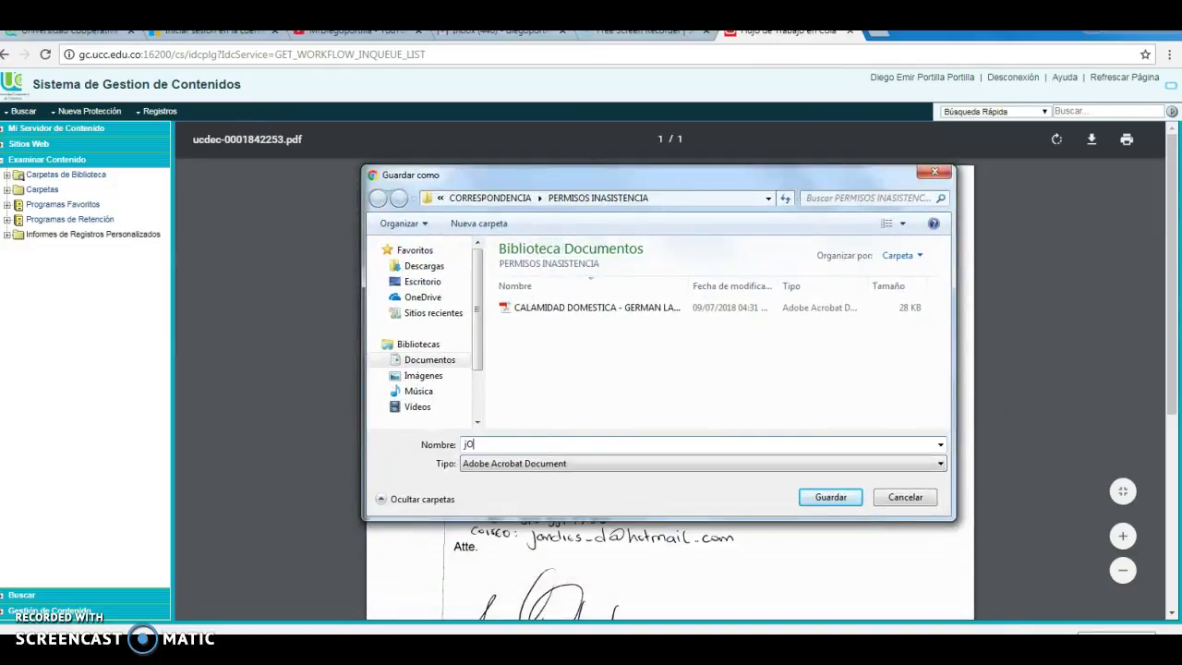
pyautogui.write('RGE aNDRES')
pyautogui.press('BackSpace')
pyautogui.press('BackSpace')
pyautogui.press('BackSpace')
pyautogui.press('BackSpace')
pyautogui.press('BackSpace')
pyautogui.press('BackSpace')
pyautogui.press('BackSpace')
pyautogui.press('BackSpace')
pyautogui.press('BackSpace')
pyautogui.press('BackSpace')
pyautogui.press('BackSpace')
pyautogui.press('BackSpace')
pyautogui.click(828, 497)
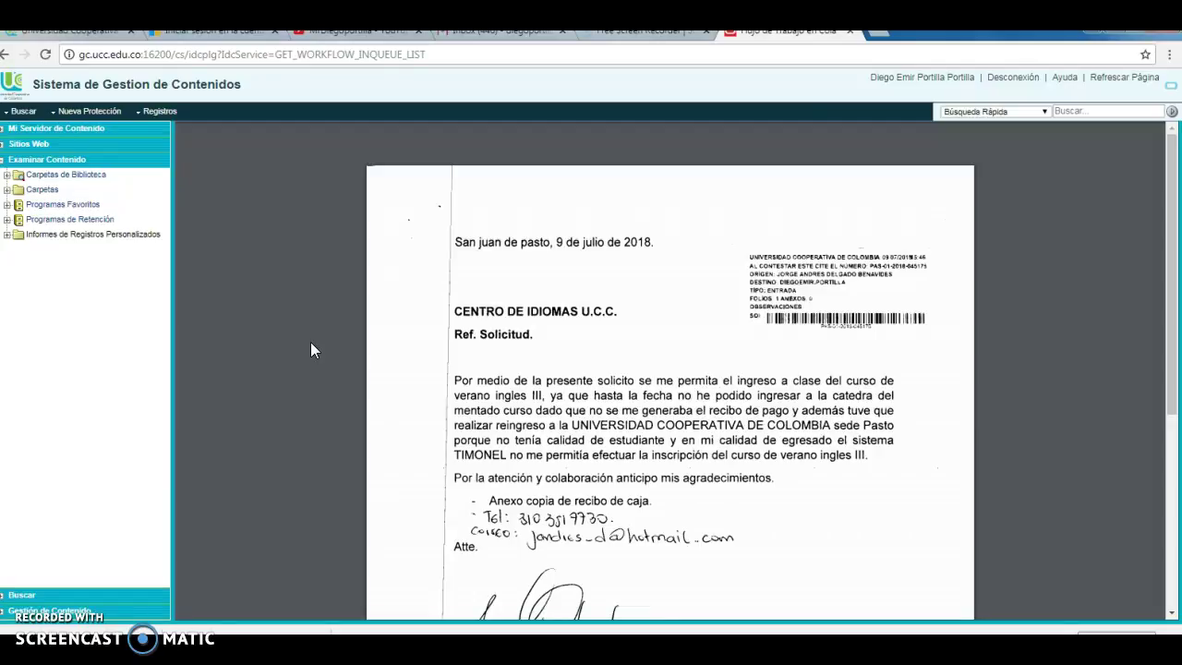
# Step: Go back to the Recibidos Por Mi list showing both letters dated 09/07/2018
pyautogui.scroll(-3, 310, 341)
pyautogui.scroll(3, 310, 342)
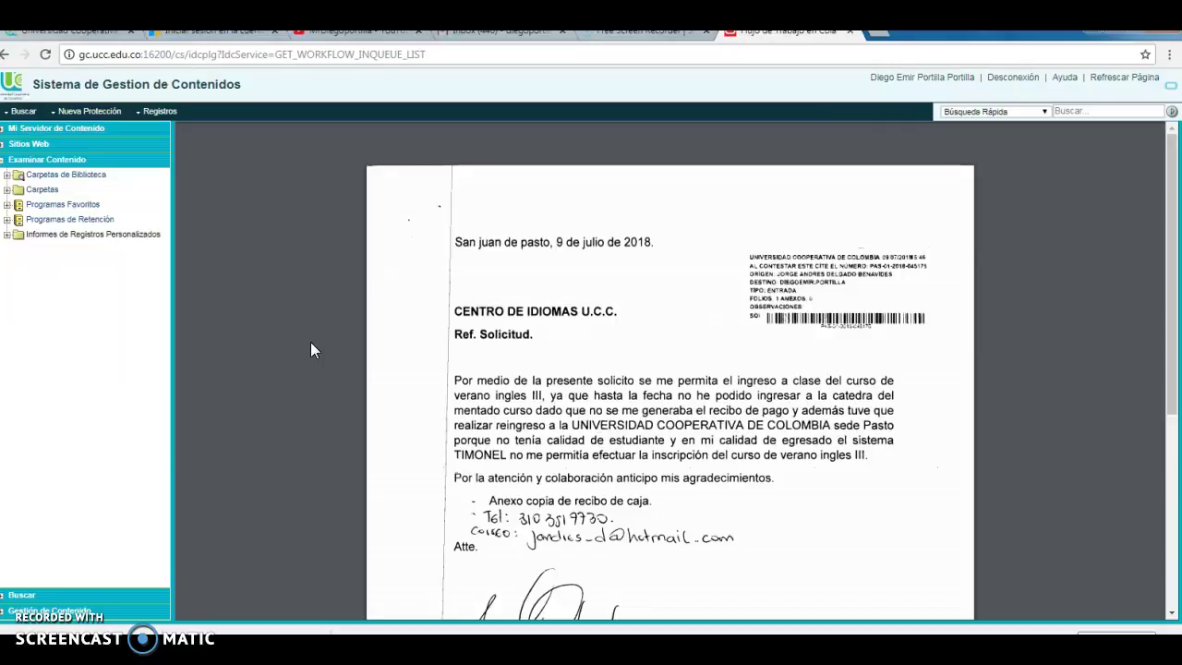
pyautogui.click(69, 176)
pyautogui.click(325, 202)
pyautogui.click(592, 375)
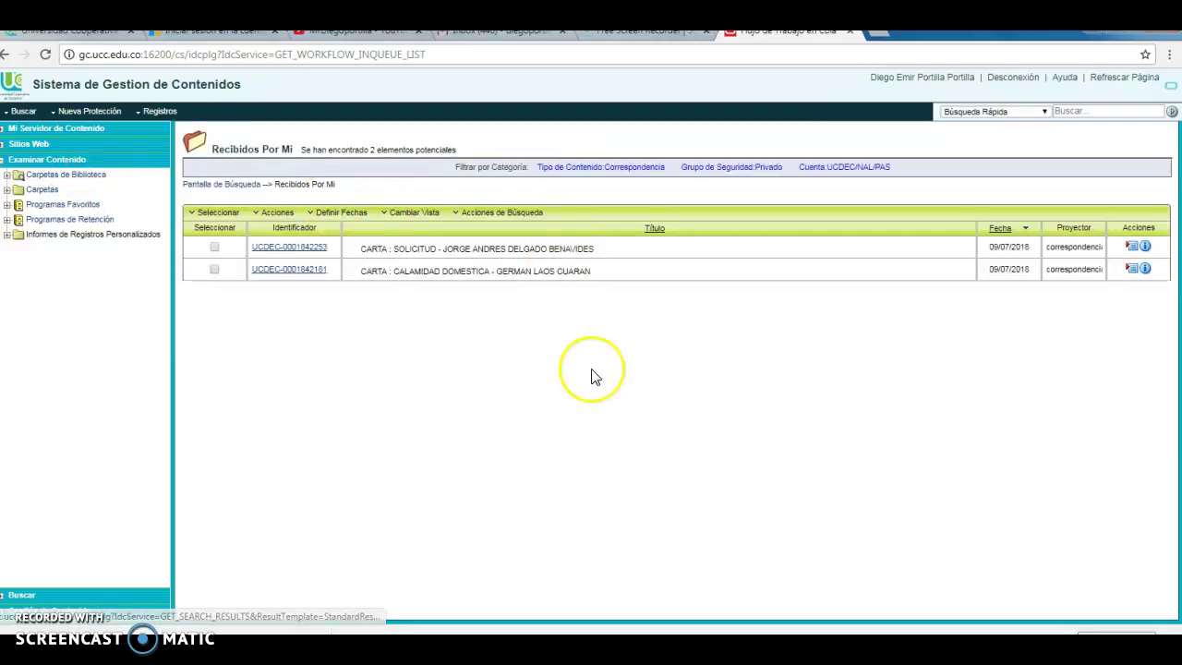
pyautogui.click(492, 315)
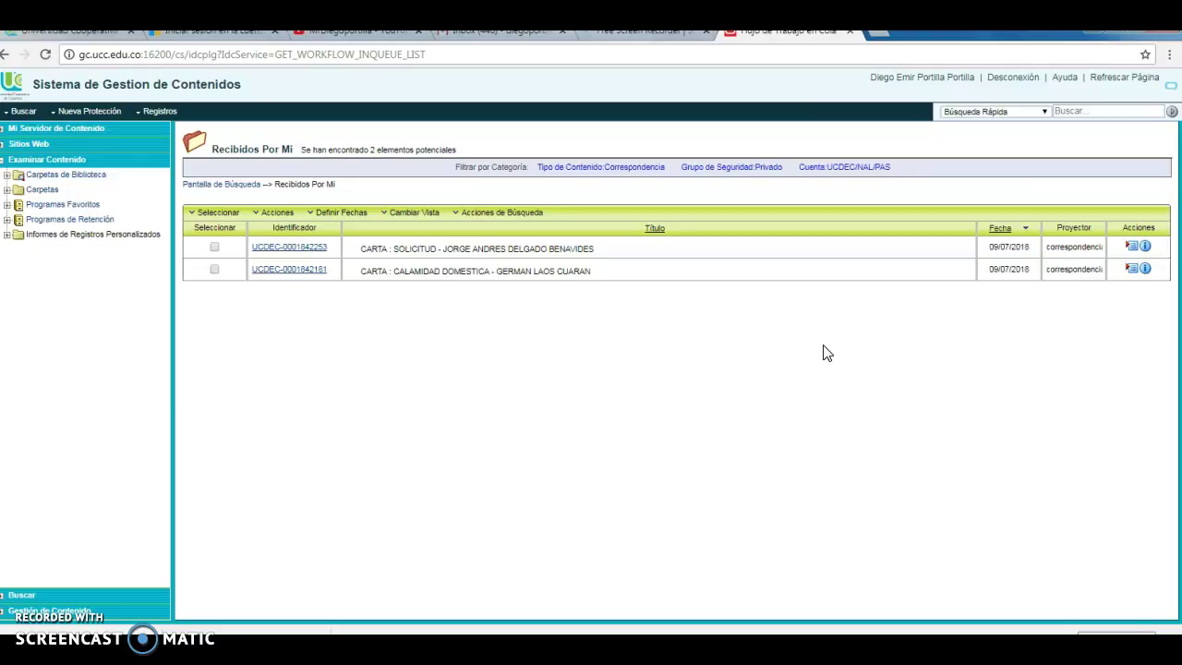
pyautogui.click(859, 340)
pyautogui.click(850, 341)
pyautogui.click(1133, 249)
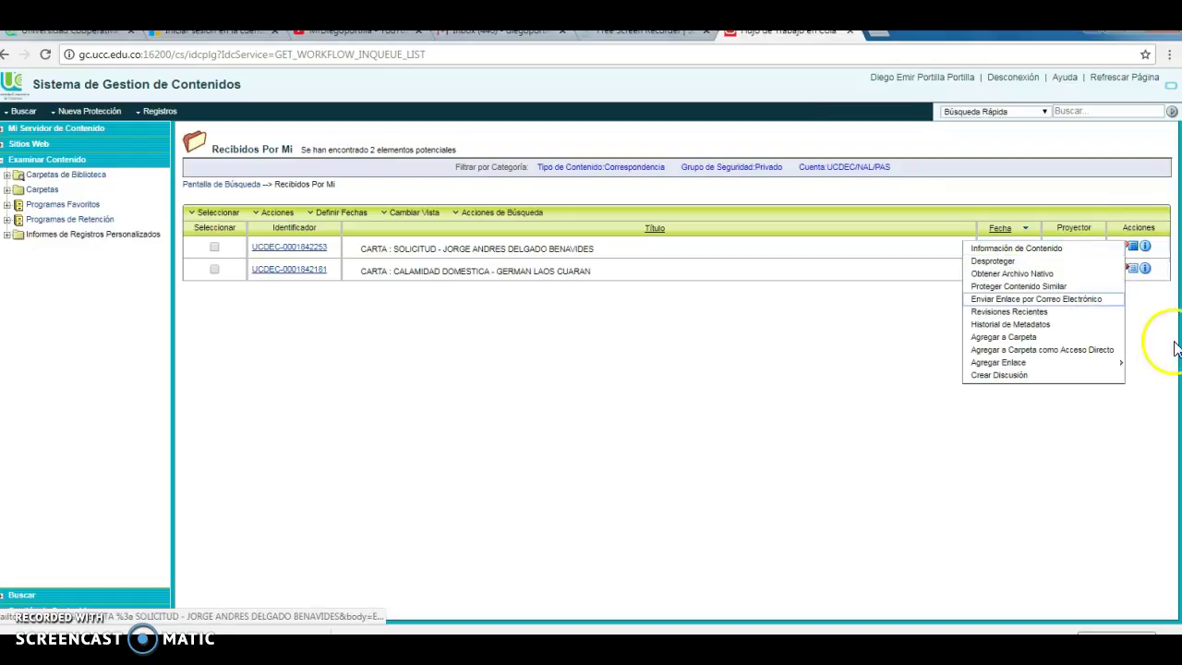
pyautogui.click(1140, 295)
pyautogui.click(1133, 271)
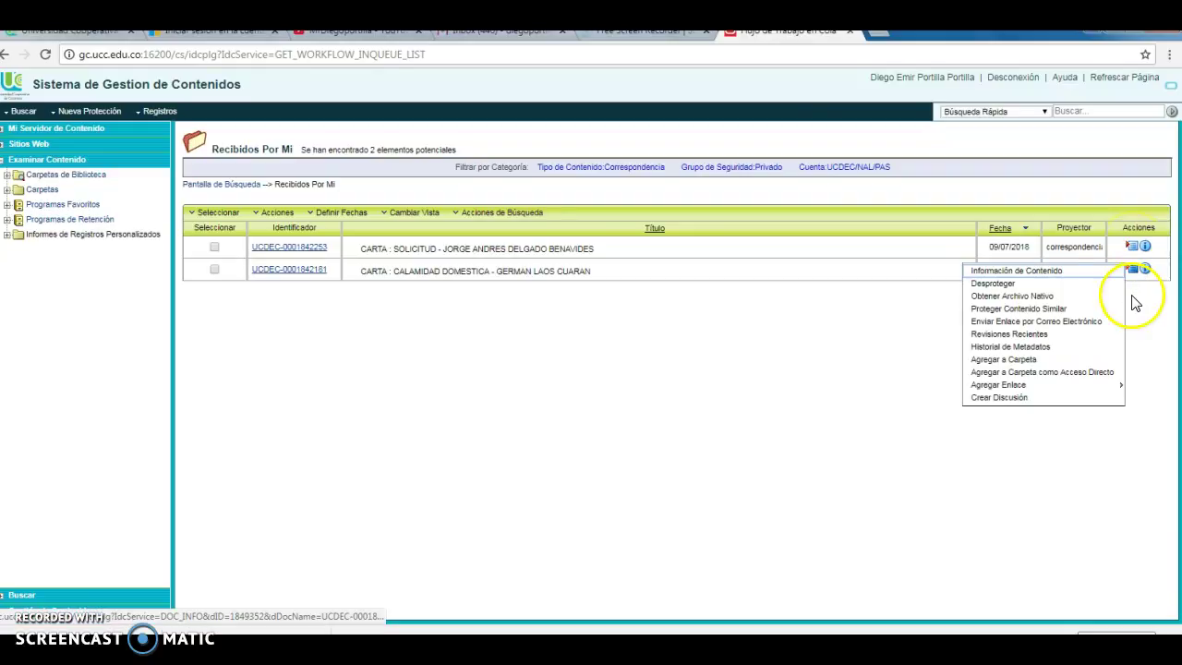
pyautogui.click(1133, 296)
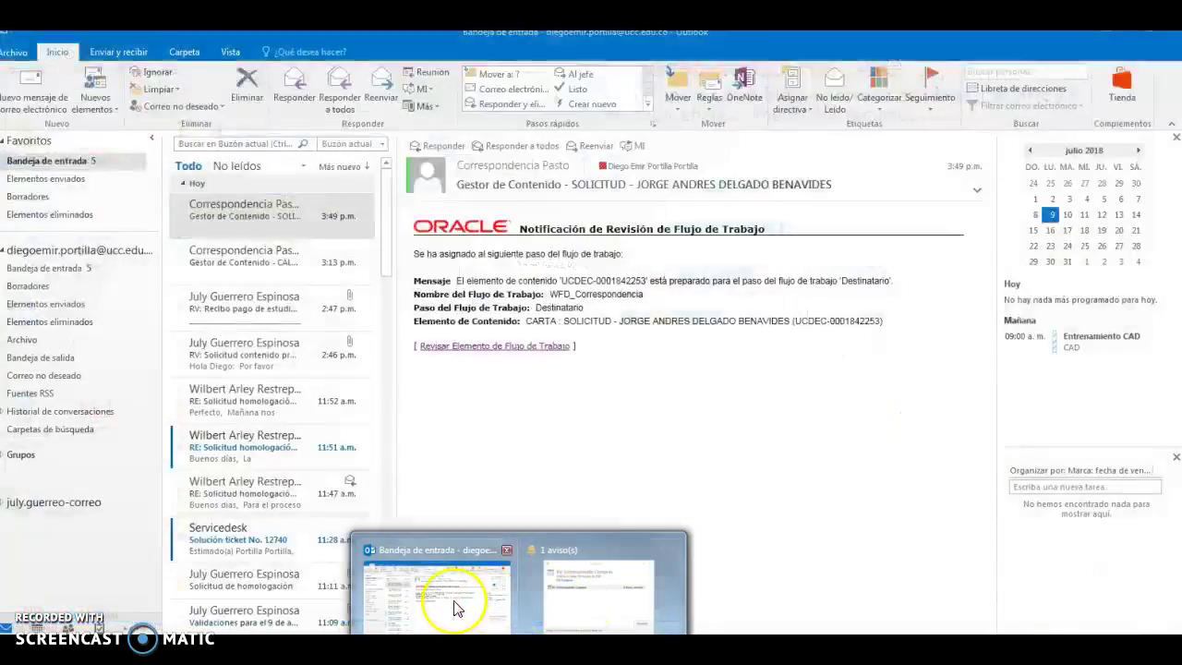
# Step: In Outlook, read the 3:13 p.m. CALAMIDAD DOMESTICA workflow notification and bring the reminder window forward
pyautogui.click(454, 602)
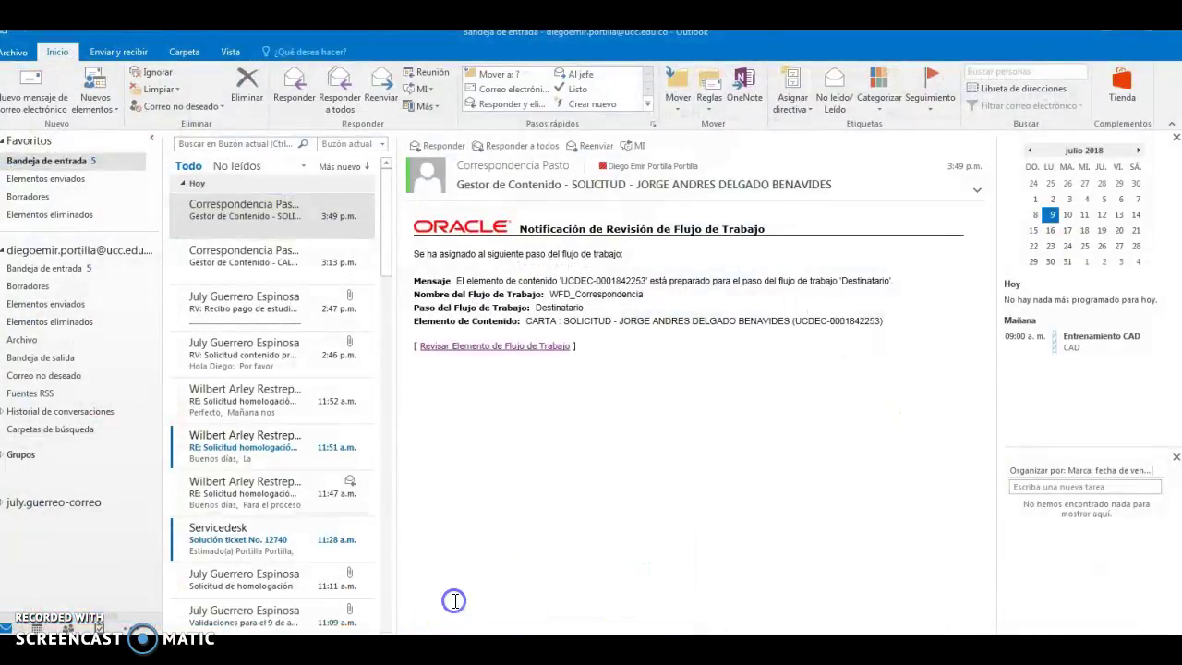
pyautogui.click(231, 264)
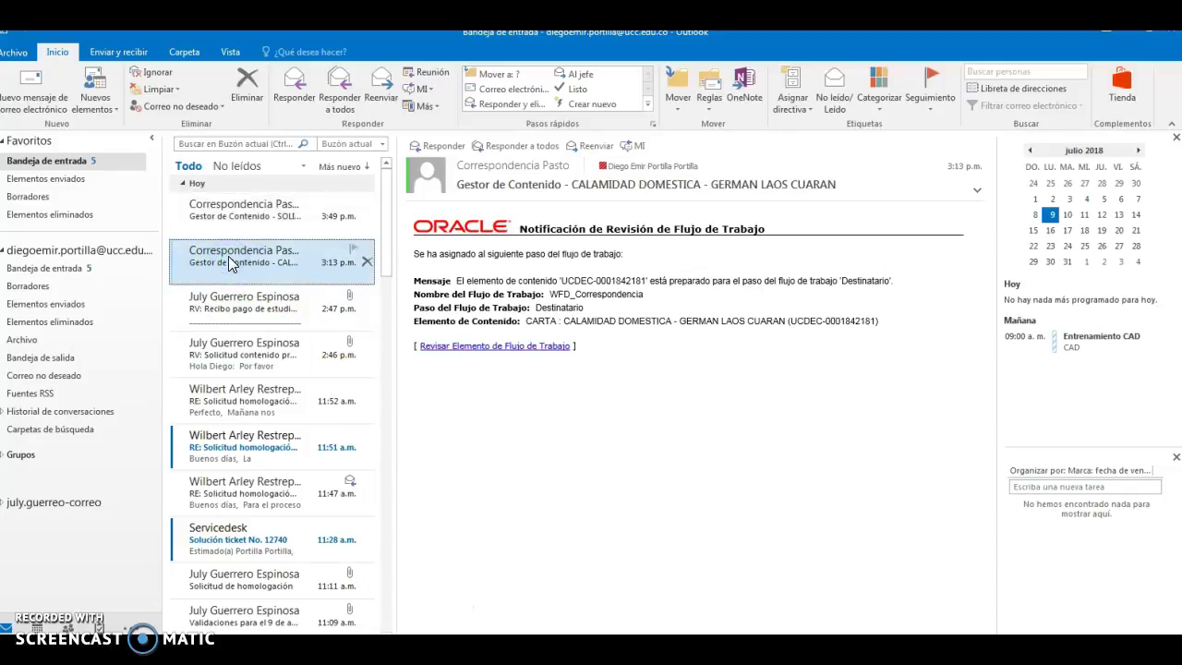
pyautogui.click(247, 305)
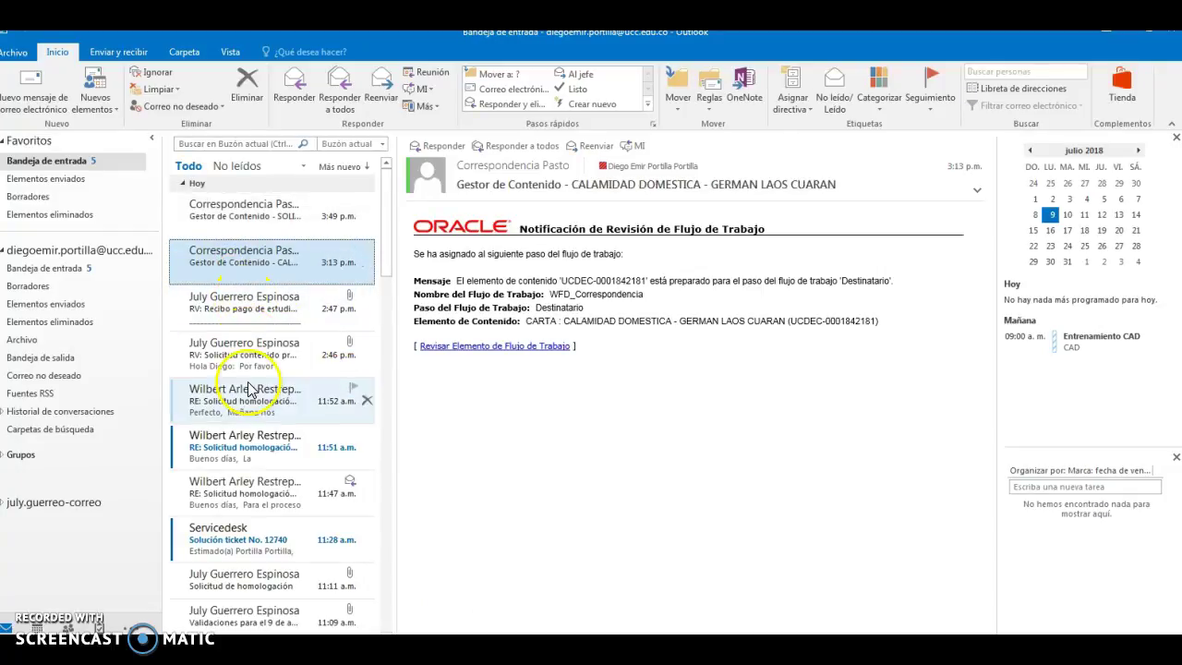
pyautogui.click(519, 650)
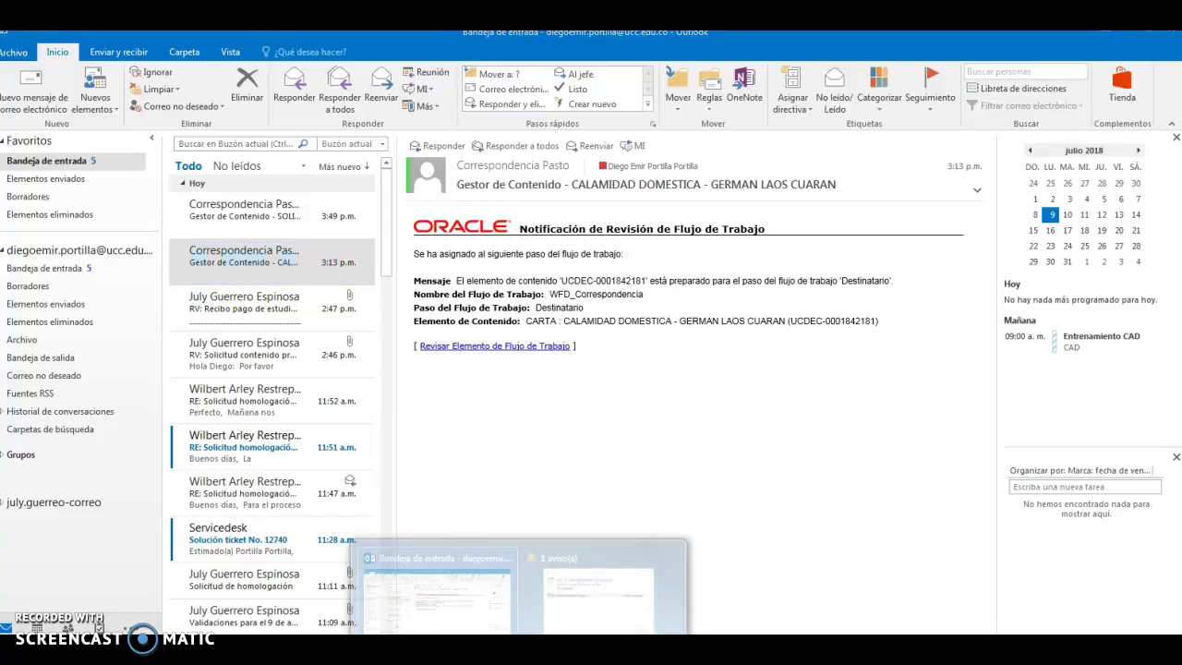
pyautogui.click(601, 591)
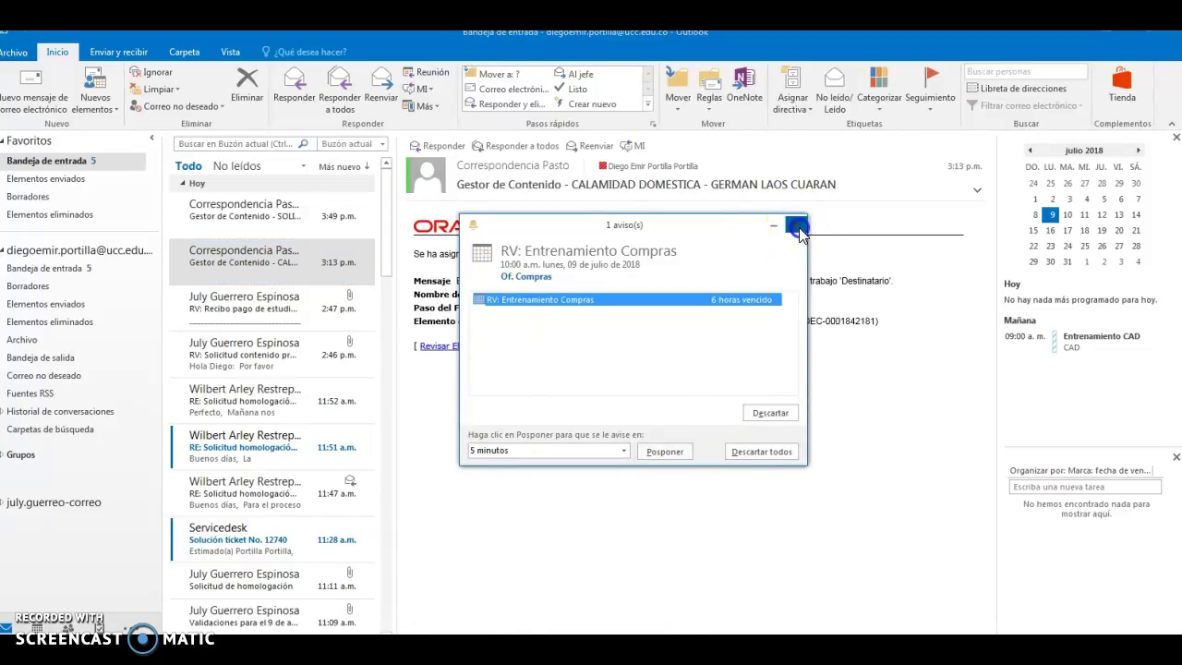